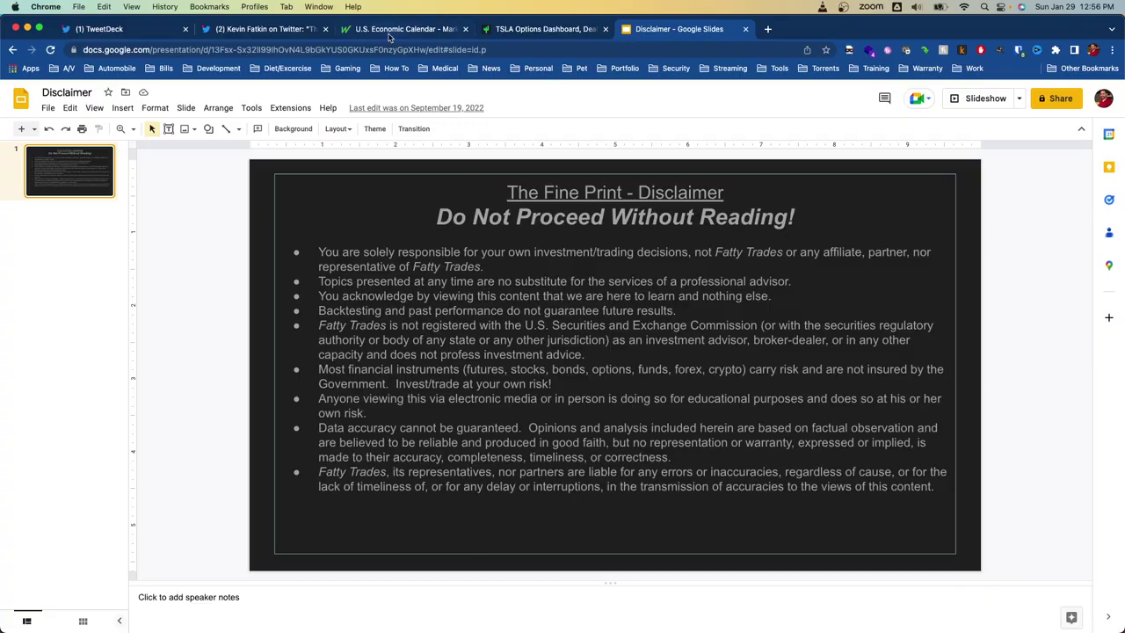
Step: Switch to the TSLA Options Dashboard and scroll to the Dealer Greeks Buildup deltas chart
{"action": "left_click", "coordinate": [514, 33]}
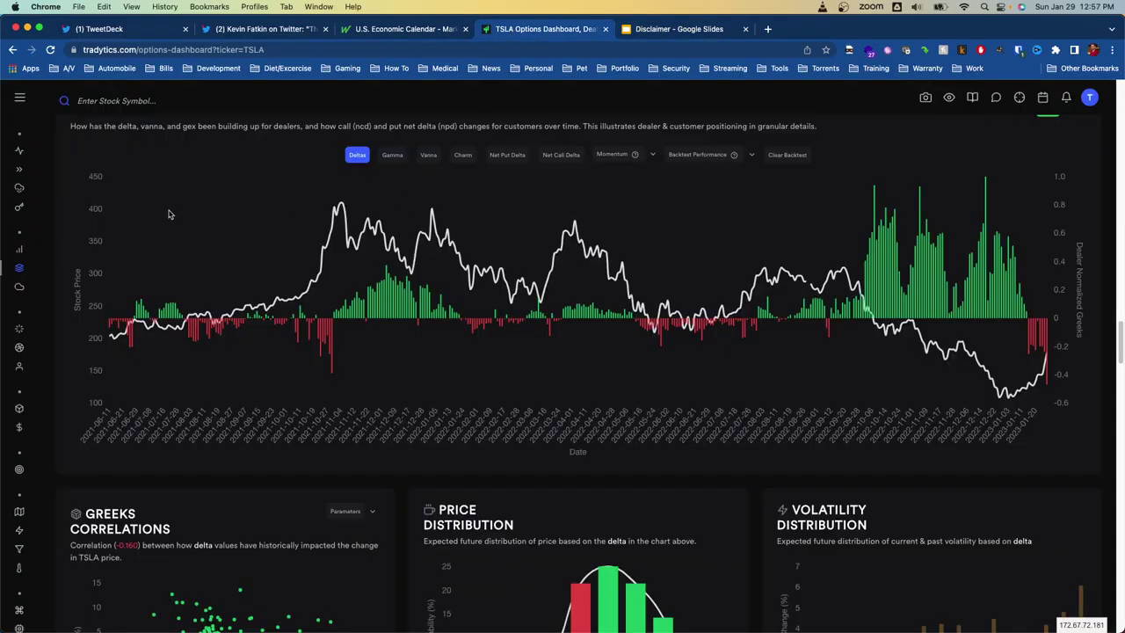
{"action": "scroll", "coordinate": [170, 214], "scroll_direction": "up", "scroll_amount": 2}
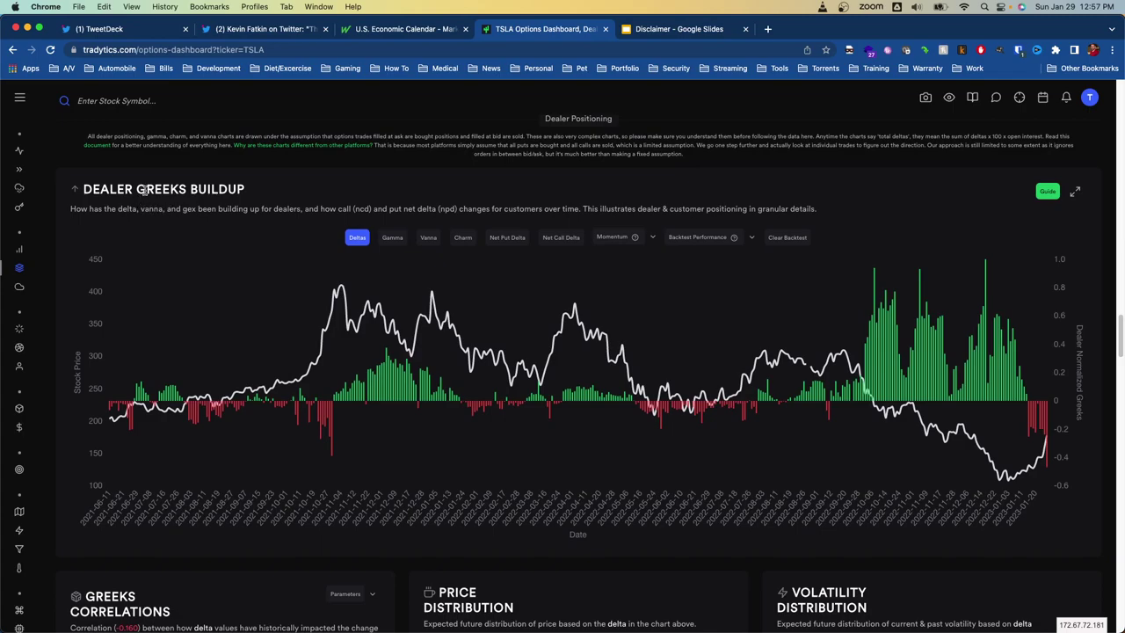
{"action": "left_click_drag", "start_coordinate": [548, 118], "coordinate": [627, 118]}
{"action": "left_click", "coordinate": [627, 124]}
{"action": "mouse_move", "coordinate": [53, 151]}
{"action": "scroll", "coordinate": [239, 253], "scroll_direction": "down", "scroll_amount": 15}
{"action": "scroll", "coordinate": [236, 252], "scroll_direction": "up", "scroll_amount": 10}
{"action": "scroll", "coordinate": [235, 250], "scroll_direction": "down", "scroll_amount": 5}
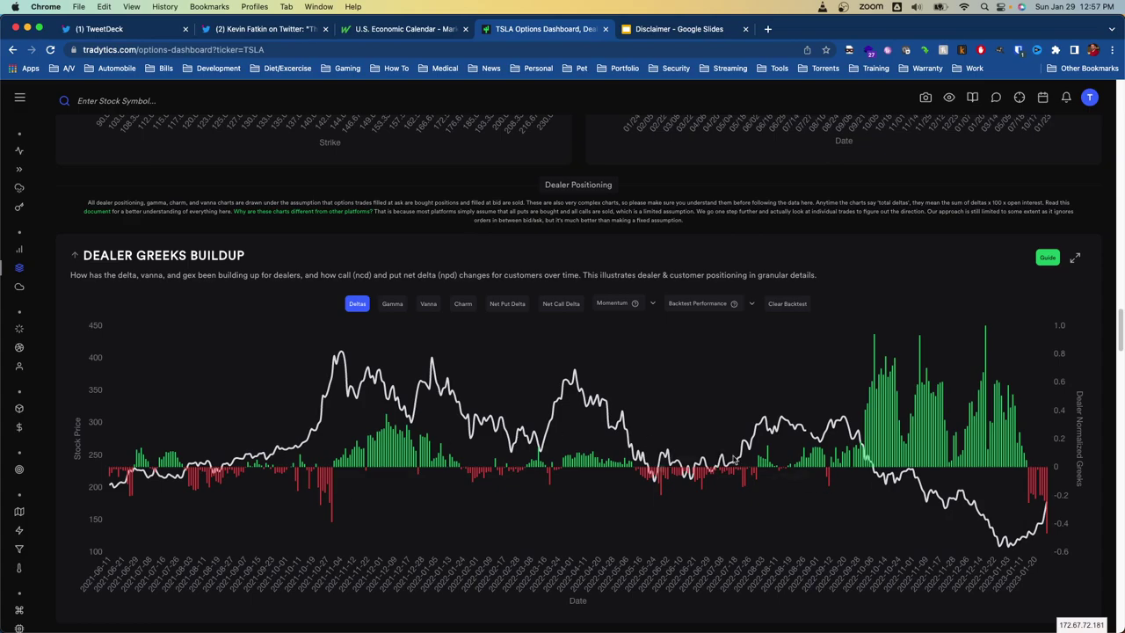
{"action": "scroll", "coordinate": [472, 463], "scroll_direction": "down", "scroll_amount": 1}
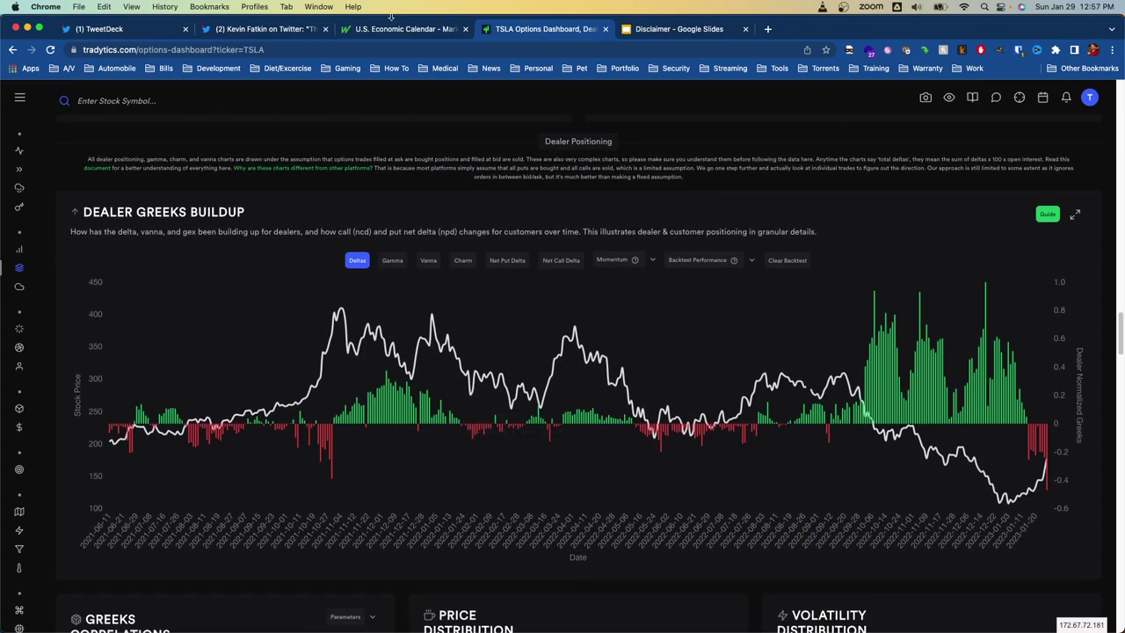
Step: Return to Twitter, close the enlarged photo and scroll through the SPY thread
{"action": "left_click", "coordinate": [264, 29]}
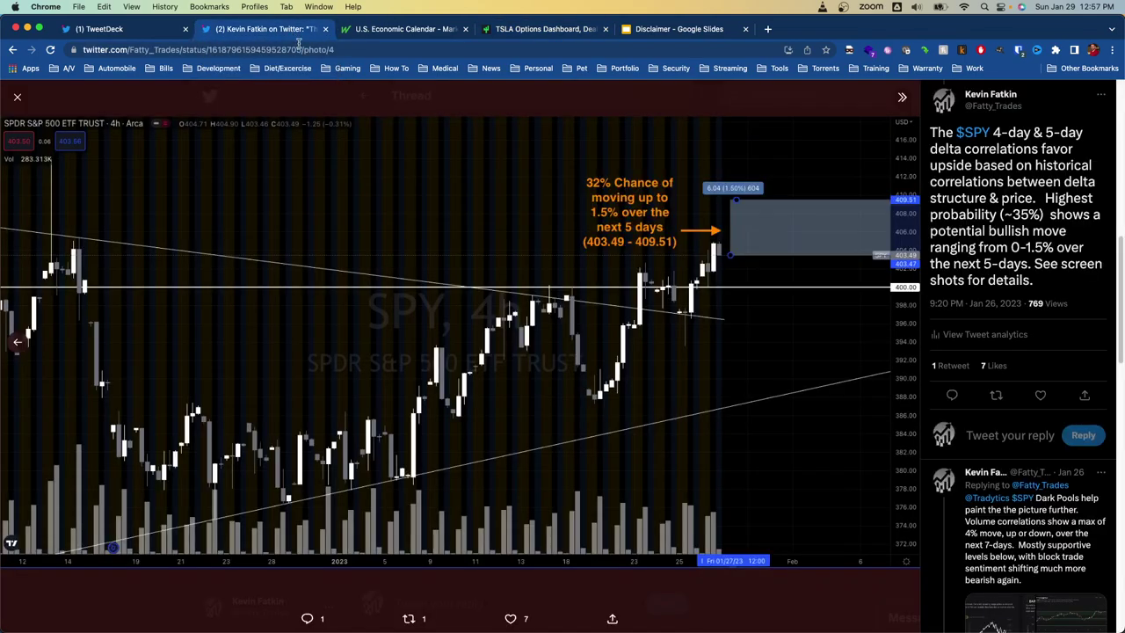
{"action": "left_click", "coordinate": [18, 97]}
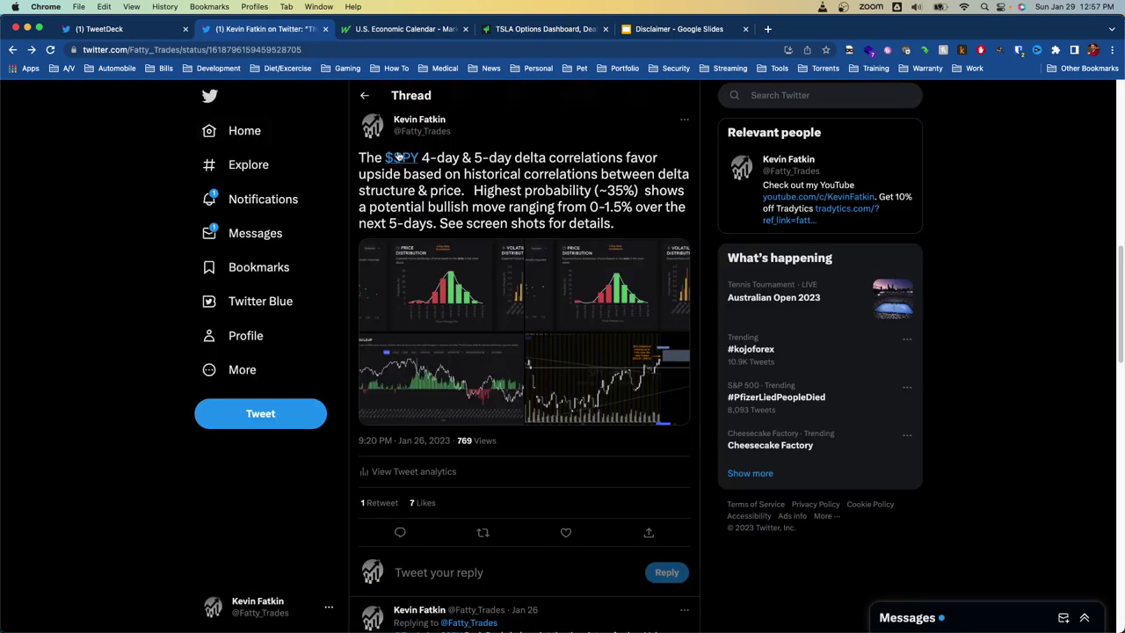
{"action": "scroll", "coordinate": [482, 231], "scroll_direction": "up", "scroll_amount": 4}
{"action": "scroll", "coordinate": [481, 229], "scroll_direction": "up", "scroll_amount": 1}
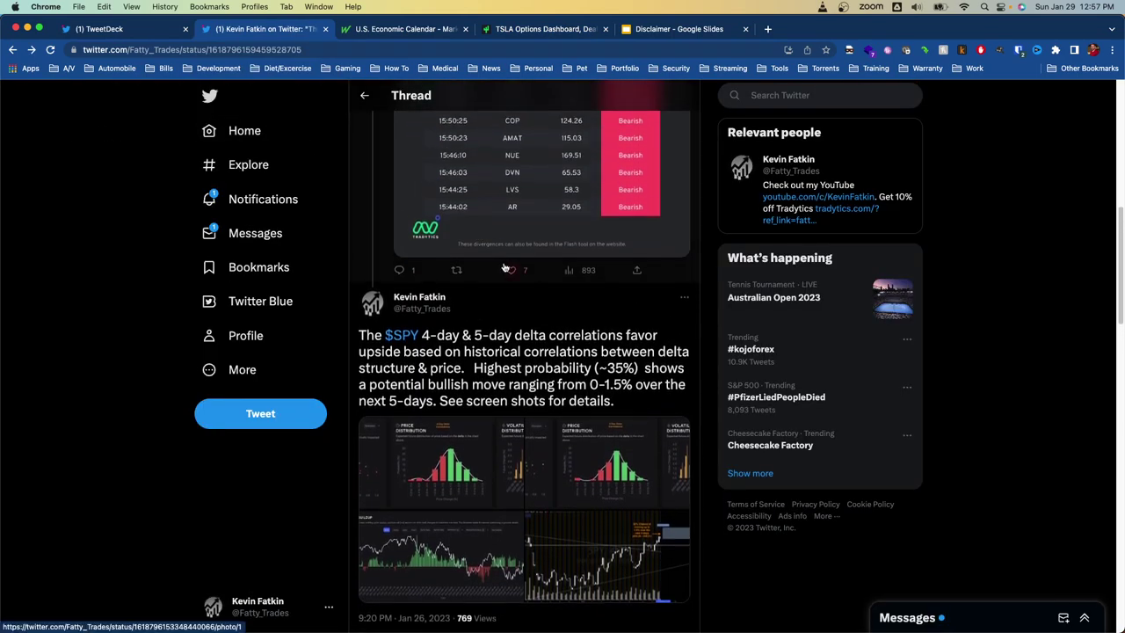
{"action": "scroll", "coordinate": [514, 332], "scroll_direction": "up", "scroll_amount": 3}
{"action": "scroll", "coordinate": [514, 334], "scroll_direction": "up", "scroll_amount": 6}
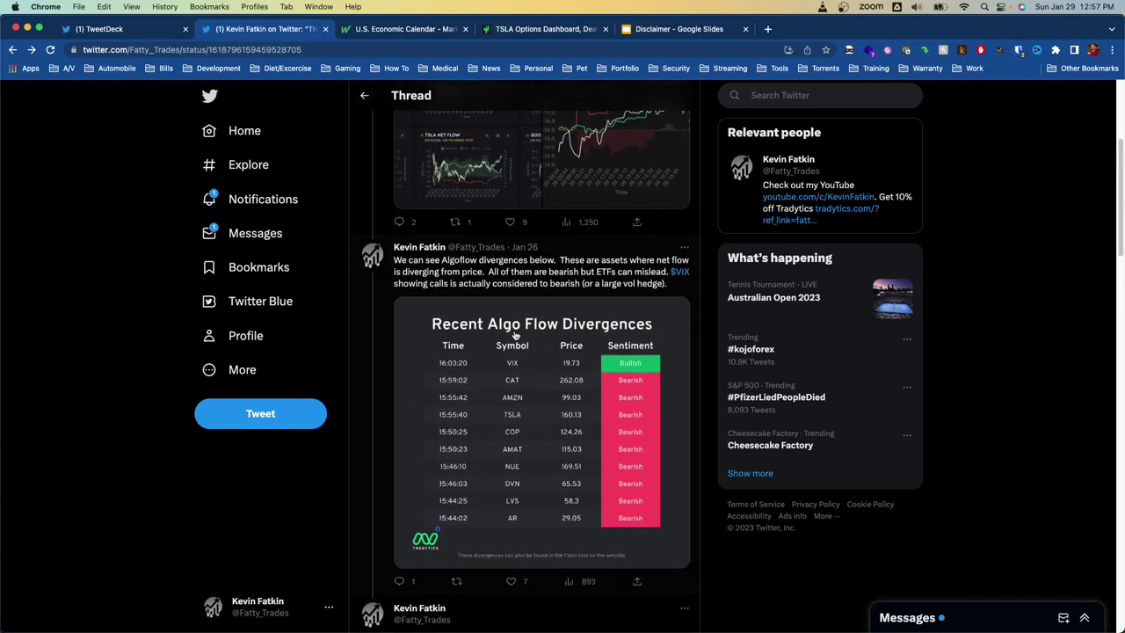
{"action": "scroll", "coordinate": [514, 333], "scroll_direction": "down", "scroll_amount": 7}
{"action": "scroll", "coordinate": [514, 331], "scroll_direction": "down", "scroll_amount": 3}
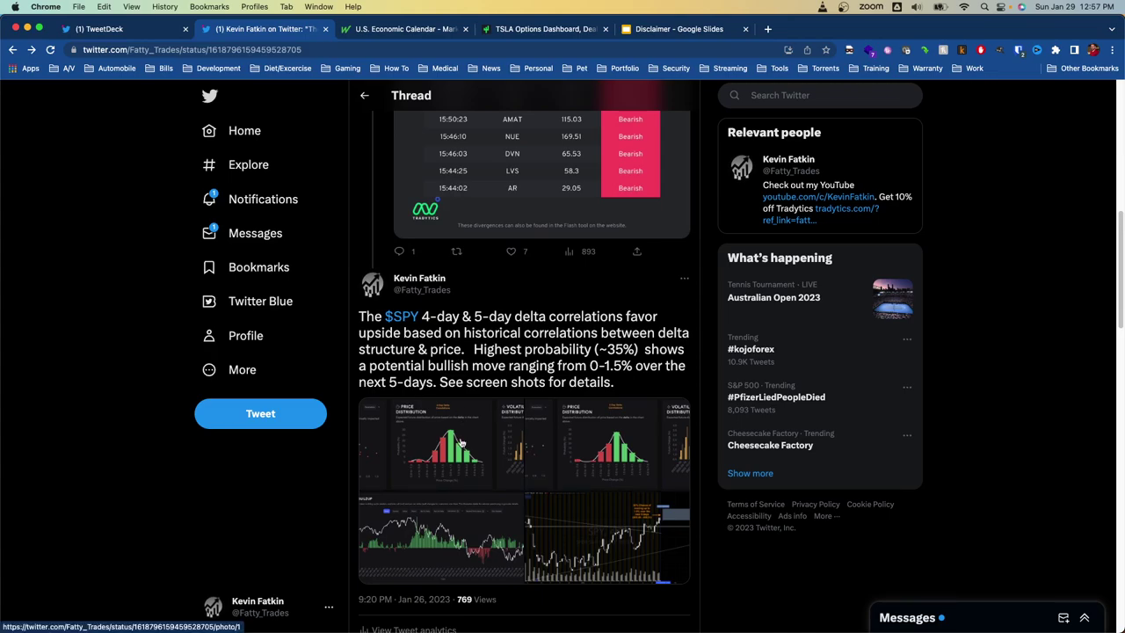
Step: Highlight the SPY tweet's 4-day and 5-day wording
{"action": "left_click_drag", "start_coordinate": [437, 318], "coordinate": [534, 364]}
{"action": "left_click", "coordinate": [433, 318]}
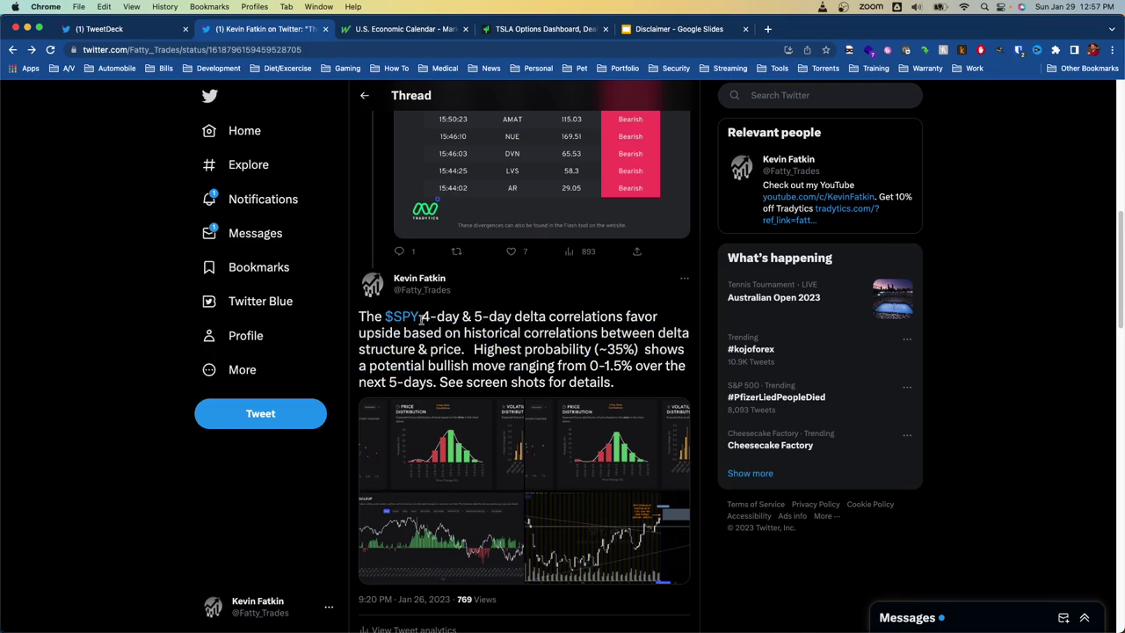
{"action": "left_click_drag", "start_coordinate": [422, 318], "coordinate": [493, 317]}
{"action": "left_click", "coordinate": [493, 317]}
Step: Browse the tweet's photos, including 5 Day Delta Correlations, then open the SPY 4-hour chart
{"action": "left_click", "coordinate": [466, 411]}
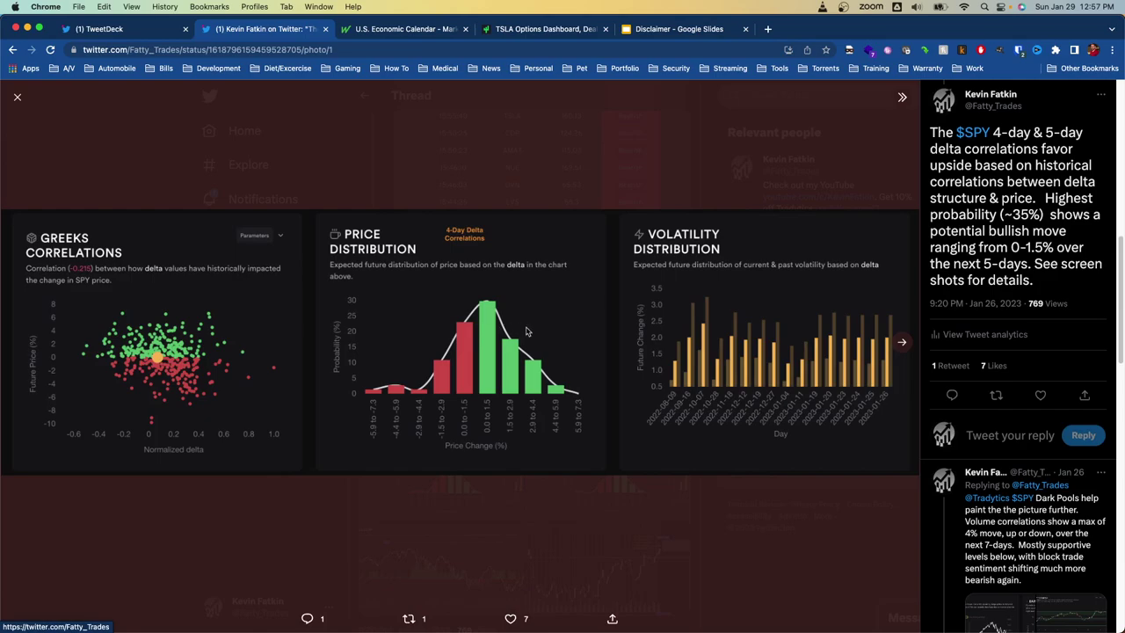
{"action": "left_click", "coordinate": [902, 344]}
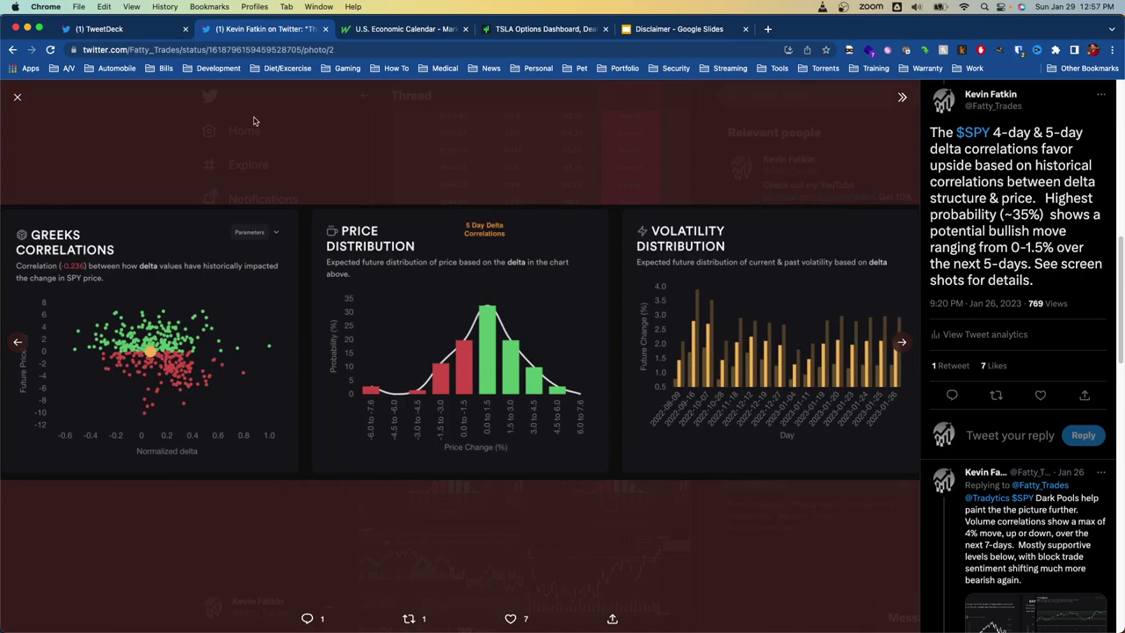
{"action": "left_click", "coordinate": [17, 96]}
{"action": "left_click", "coordinate": [611, 532]}
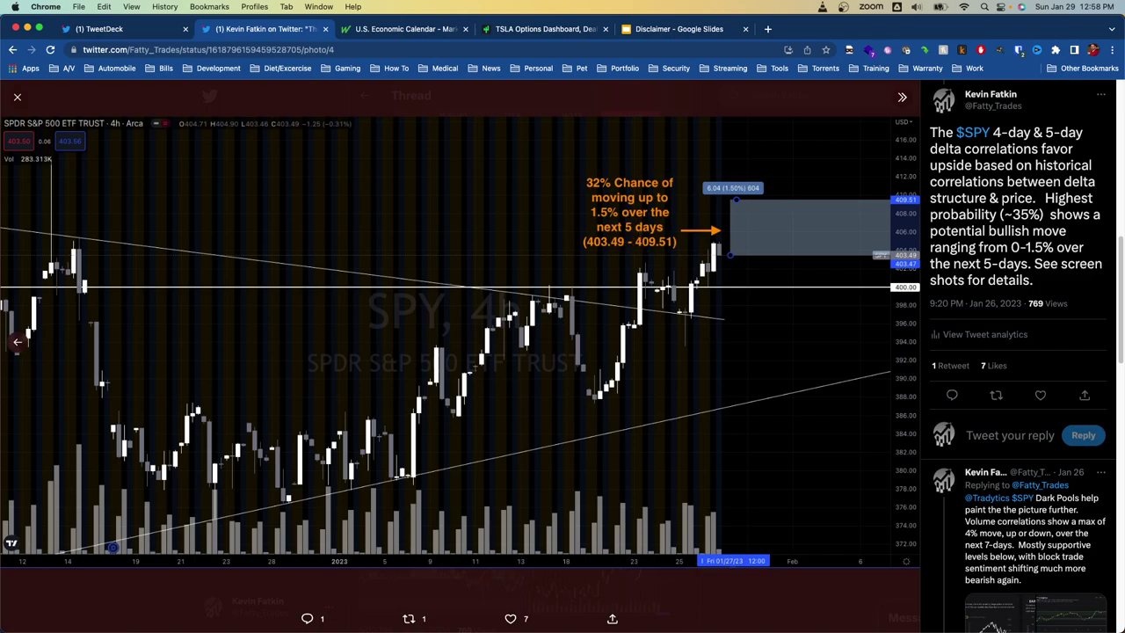
{"action": "key", "text": "super+Tab"}
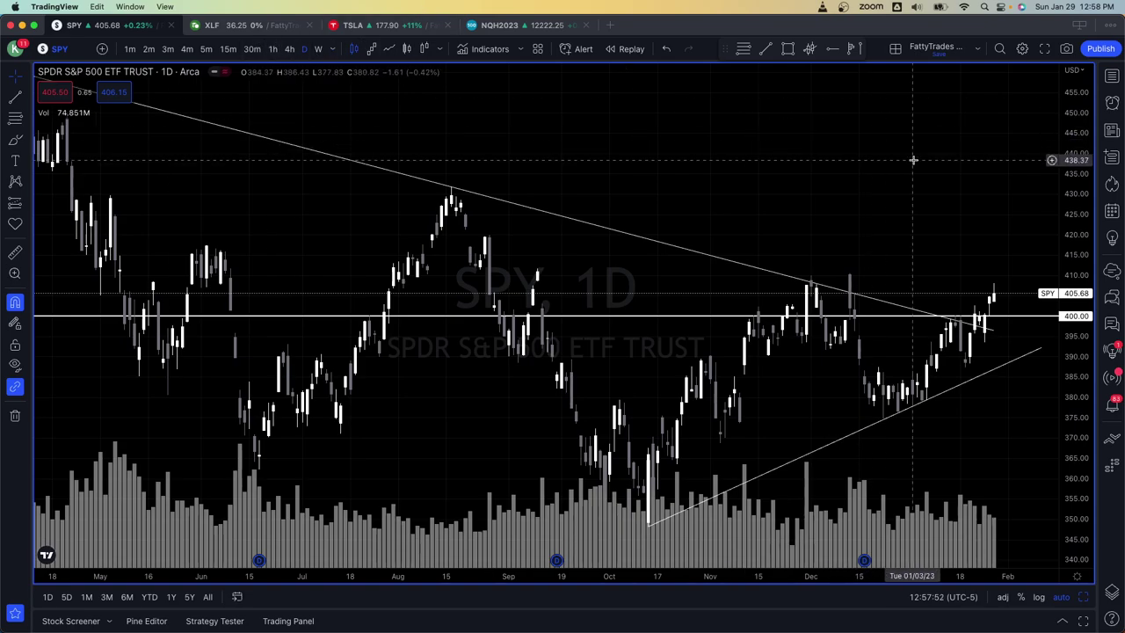
{"action": "scroll", "coordinate": [913, 160], "scroll_direction": "up", "scroll_amount": 5}
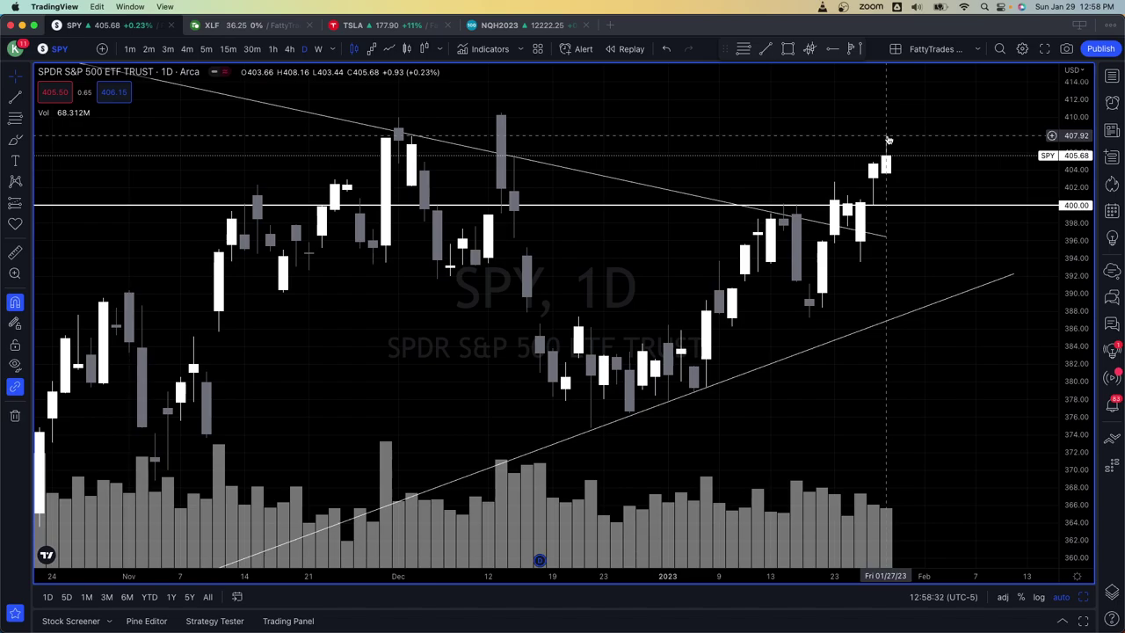
{"action": "key", "text": "super+Tab"}
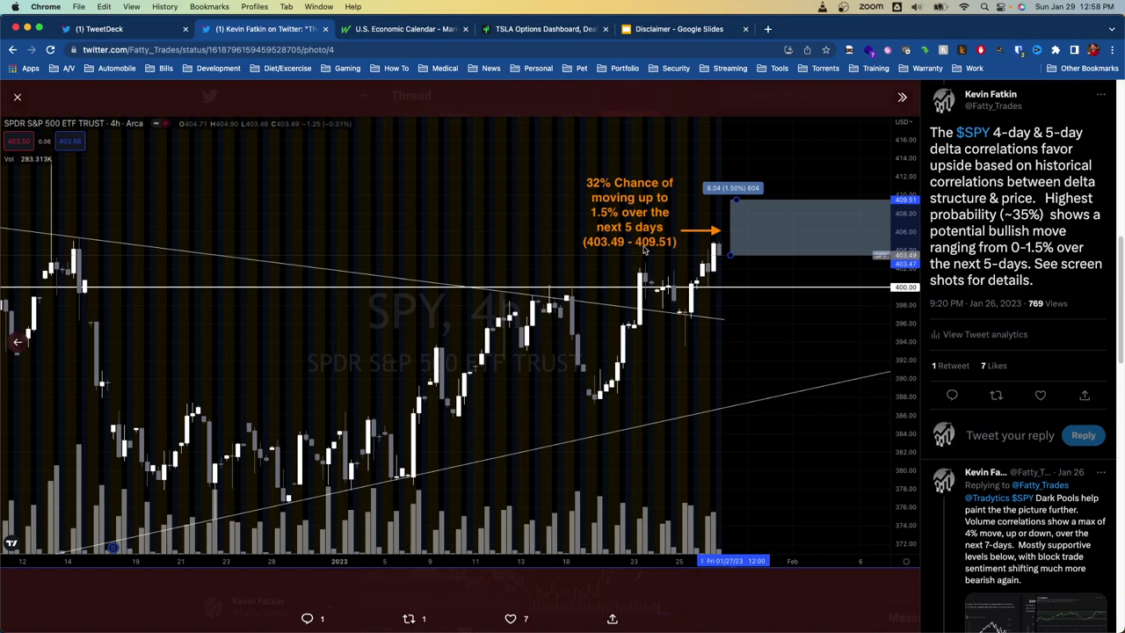
Step: Close the chart photo, revisit the 5 Day Delta Correlations image, then scroll the thread
{"action": "left_click", "coordinate": [17, 98]}
{"action": "scroll", "coordinate": [519, 323], "scroll_direction": "up", "scroll_amount": 3}
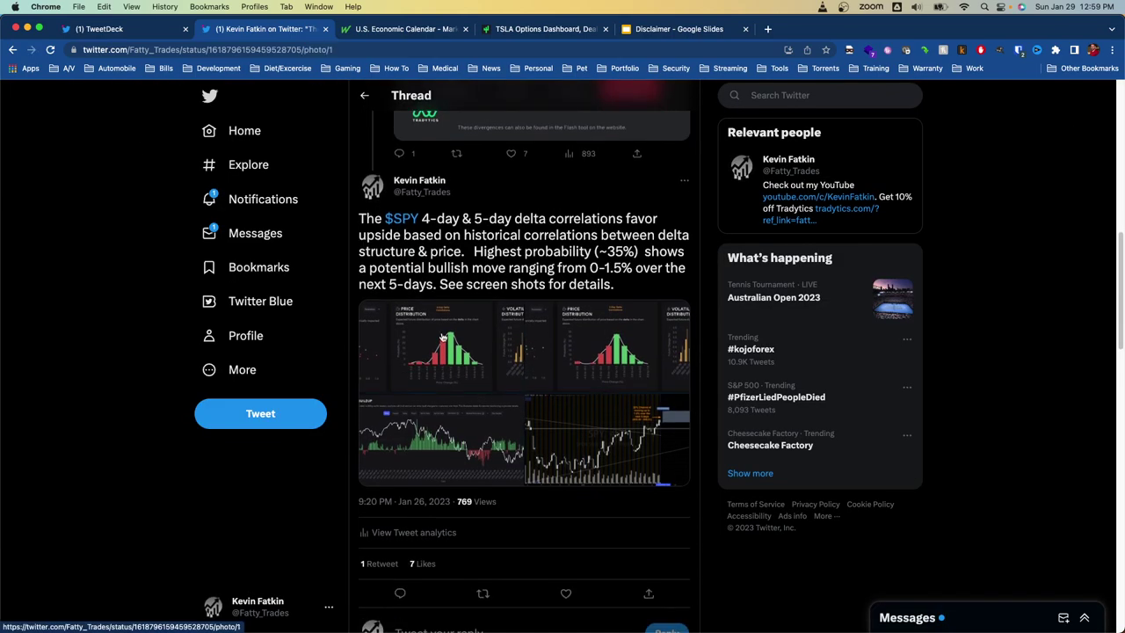
{"action": "left_click", "coordinate": [492, 341]}
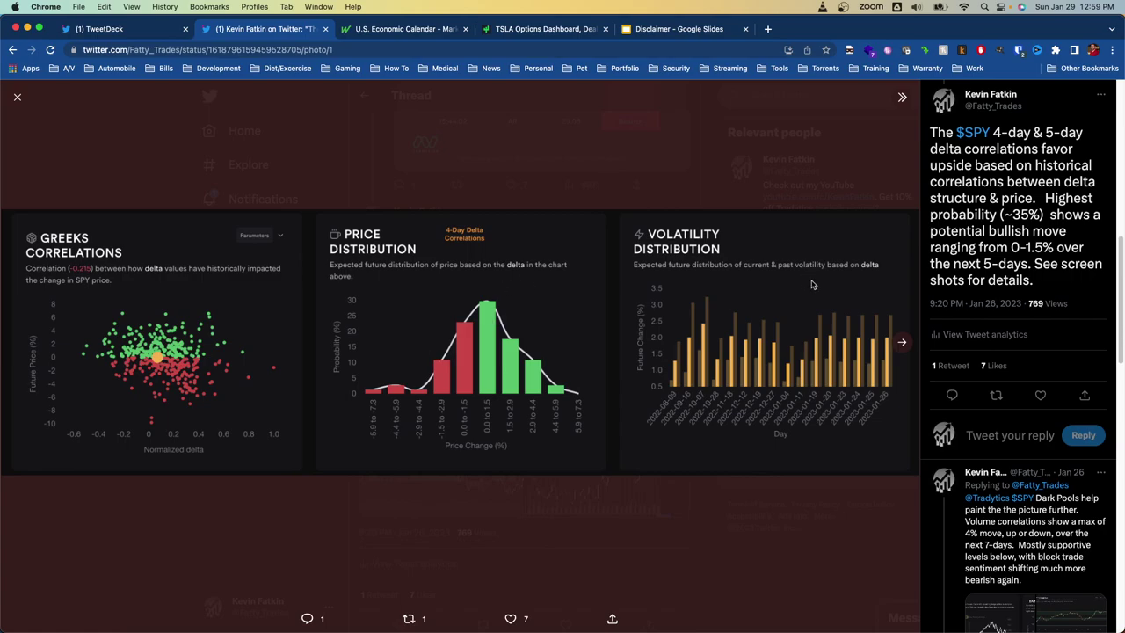
{"action": "left_click", "coordinate": [902, 342]}
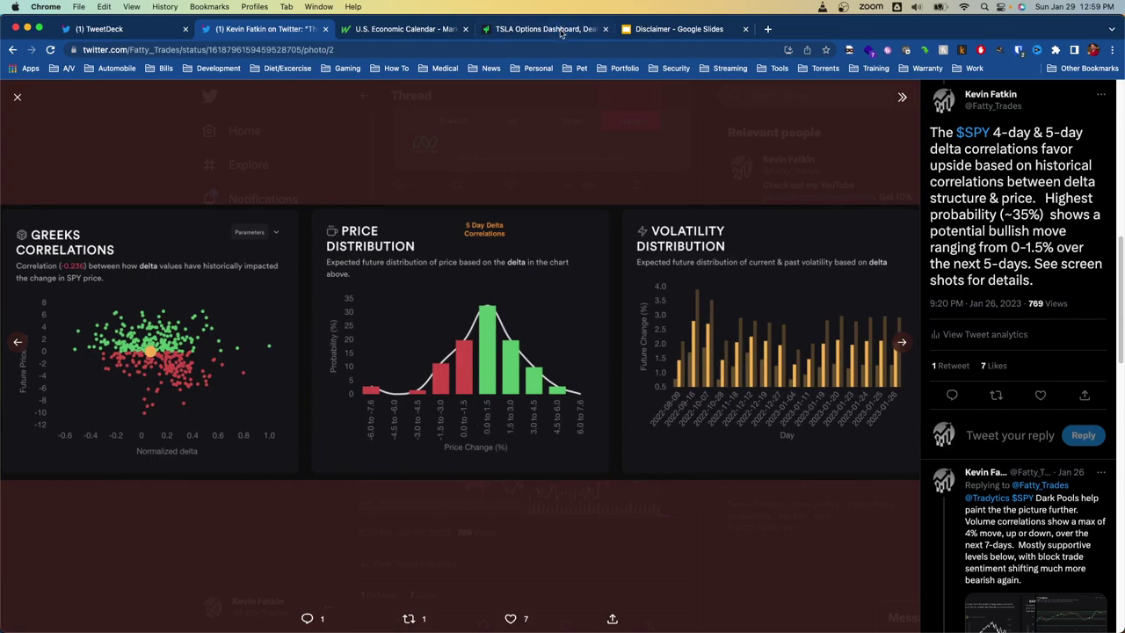
{"action": "left_click", "coordinate": [19, 97]}
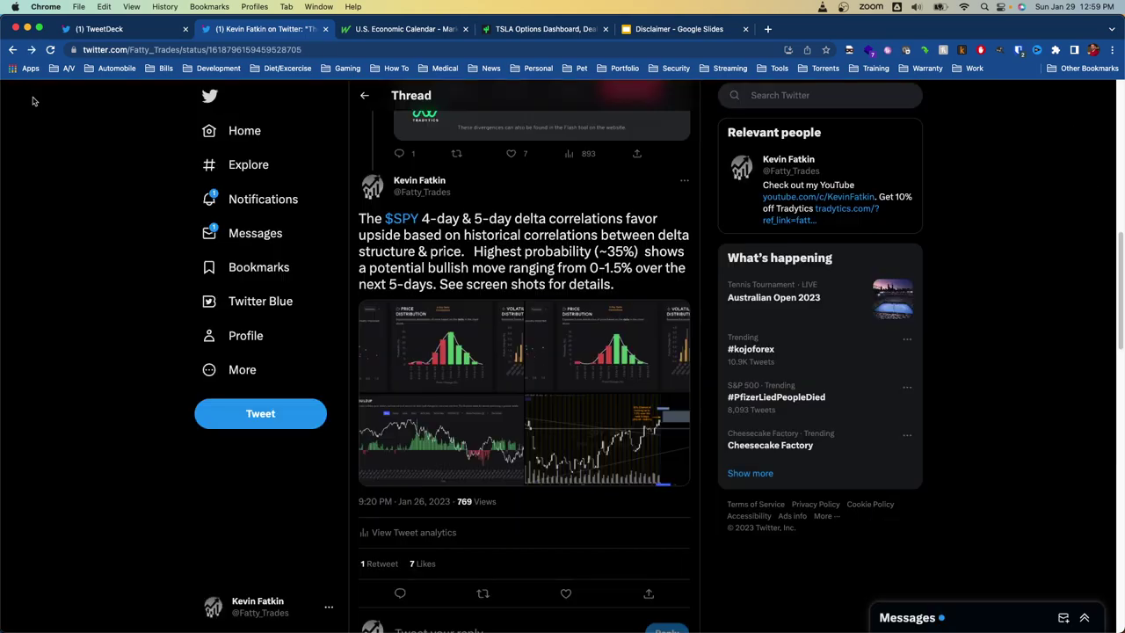
{"action": "scroll", "coordinate": [514, 250], "scroll_direction": "up", "scroll_amount": 8}
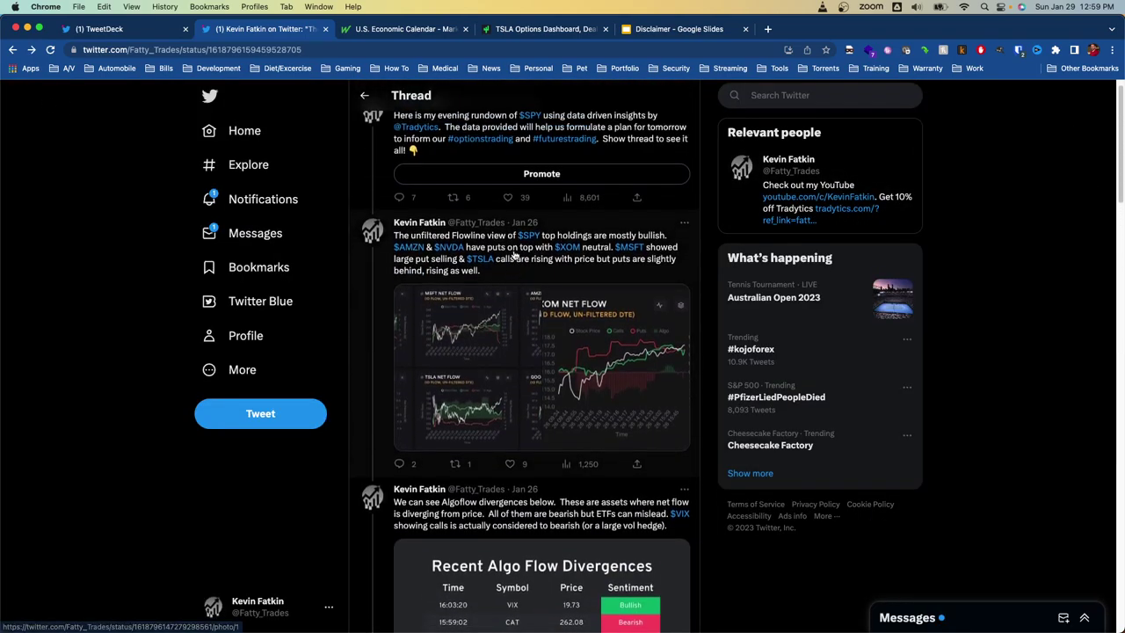
{"action": "scroll", "coordinate": [493, 342], "scroll_direction": "down", "scroll_amount": 1}
{"action": "scroll", "coordinate": [494, 342], "scroll_direction": "down", "scroll_amount": 5}
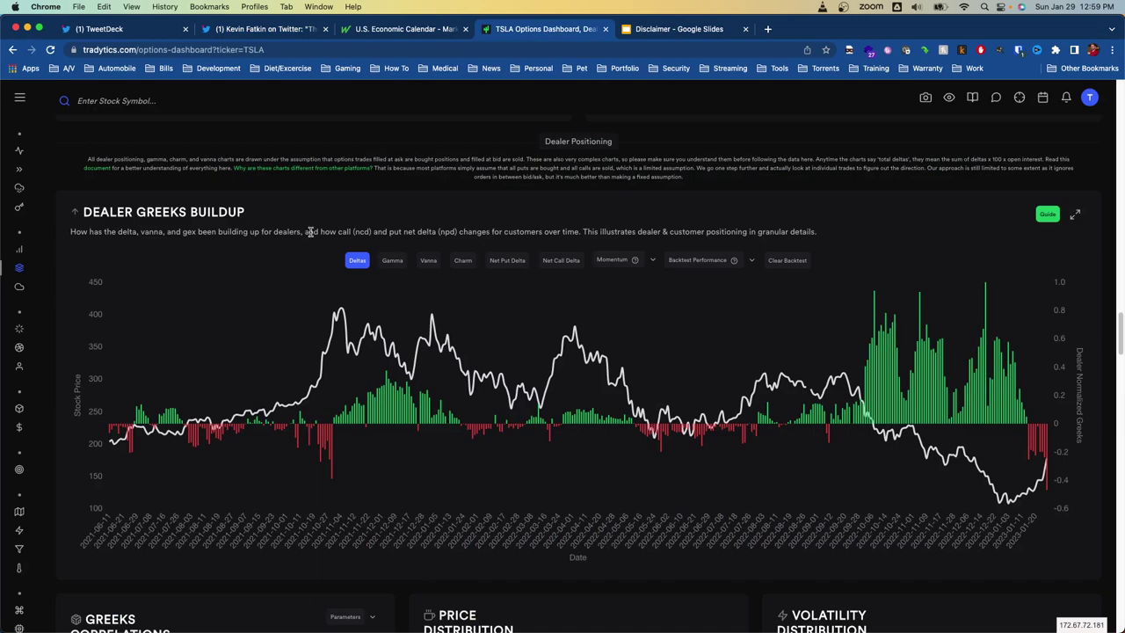
{"action": "scroll", "coordinate": [308, 238], "scroll_direction": "up", "scroll_amount": 1}
{"action": "scroll", "coordinate": [307, 239], "scroll_direction": "down", "scroll_amount": 1}
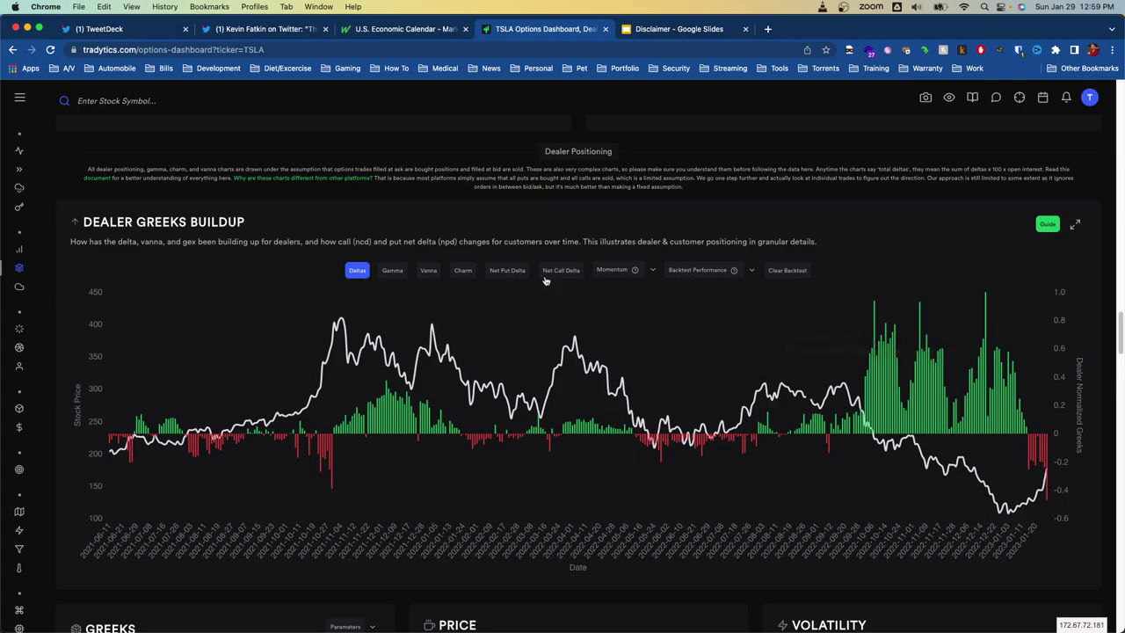
{"action": "scroll", "coordinate": [357, 276], "scroll_direction": "down", "scroll_amount": 5}
{"action": "left_click", "coordinate": [334, 416]}
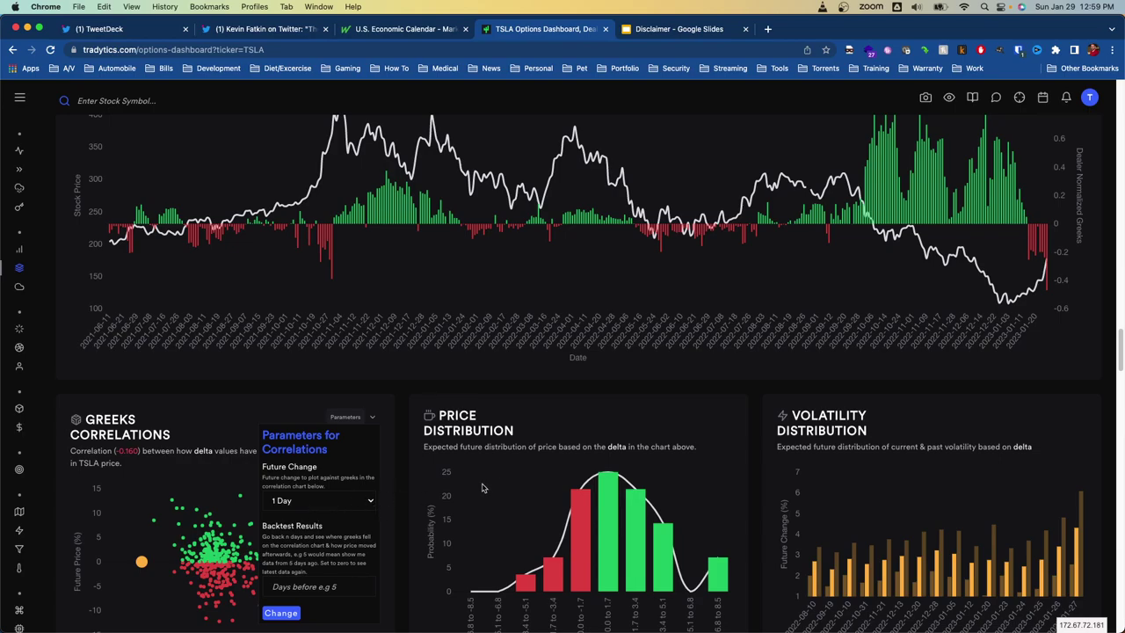
{"action": "mouse_move", "coordinate": [594, 516]}
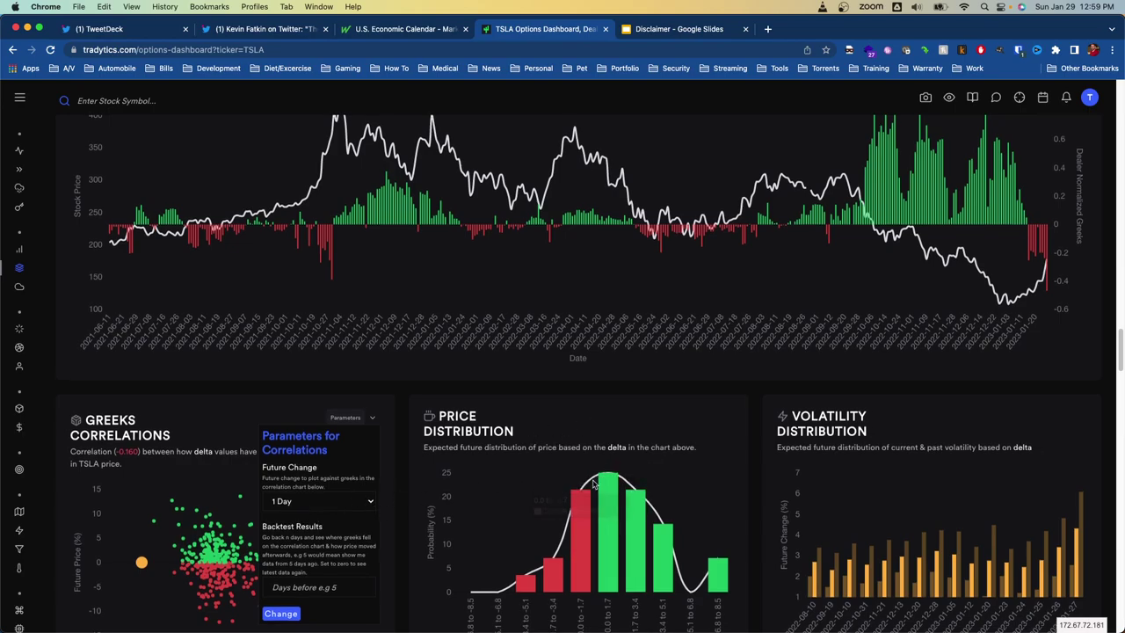
{"action": "scroll", "coordinate": [1024, 262], "scroll_direction": "up", "scroll_amount": 3}
{"action": "mouse_move", "coordinate": [1023, 318]}
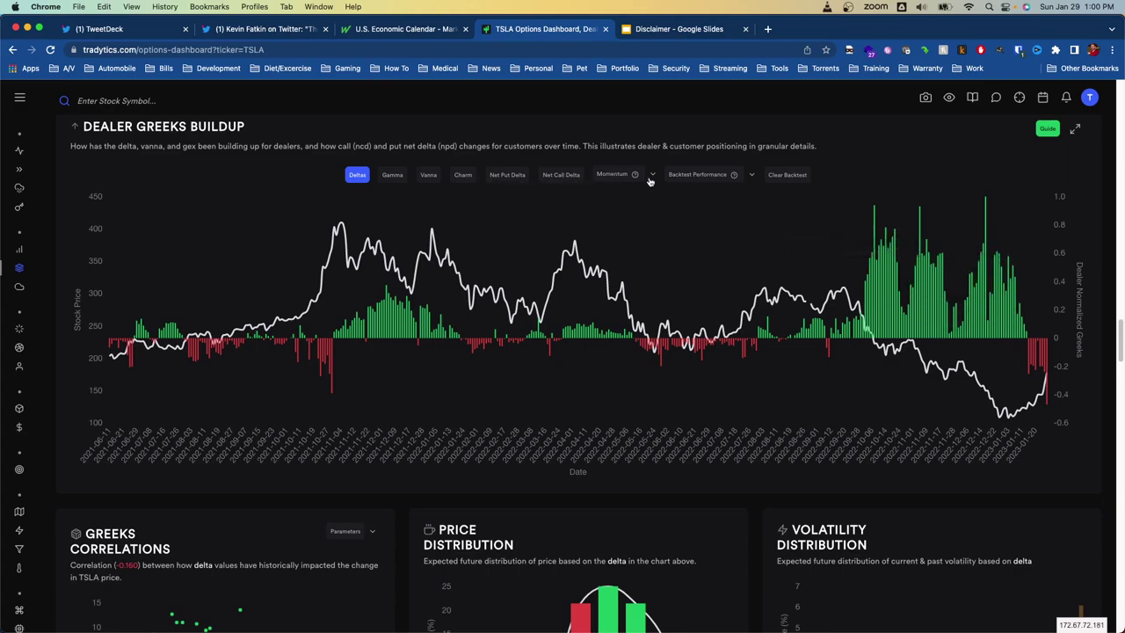
Step: Enable 15 Day momentum on the TSLA deltas chart and read the last bar's value
{"action": "mouse_move", "coordinate": [634, 177]}
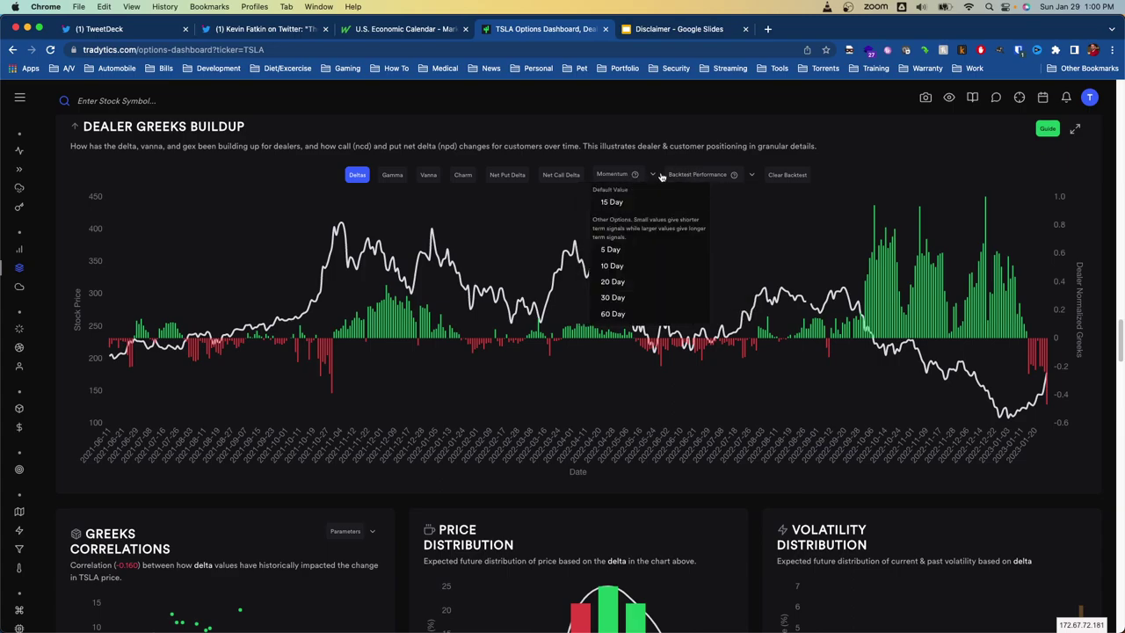
{"action": "left_click", "coordinate": [613, 202]}
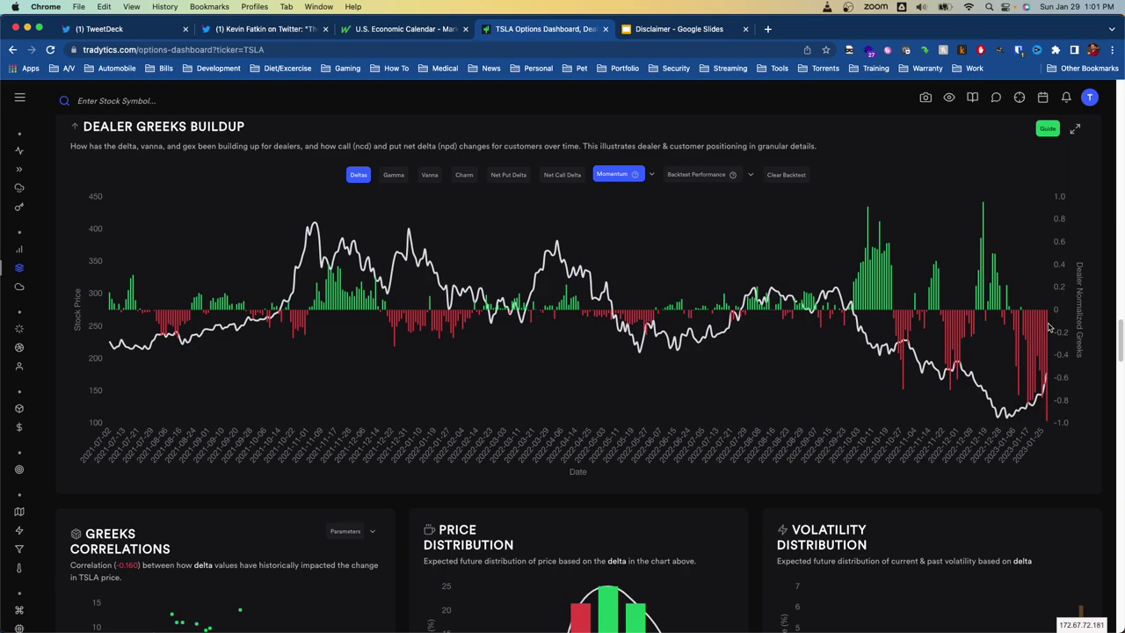
{"action": "mouse_move", "coordinate": [1050, 327]}
{"action": "left_click", "coordinate": [610, 174]}
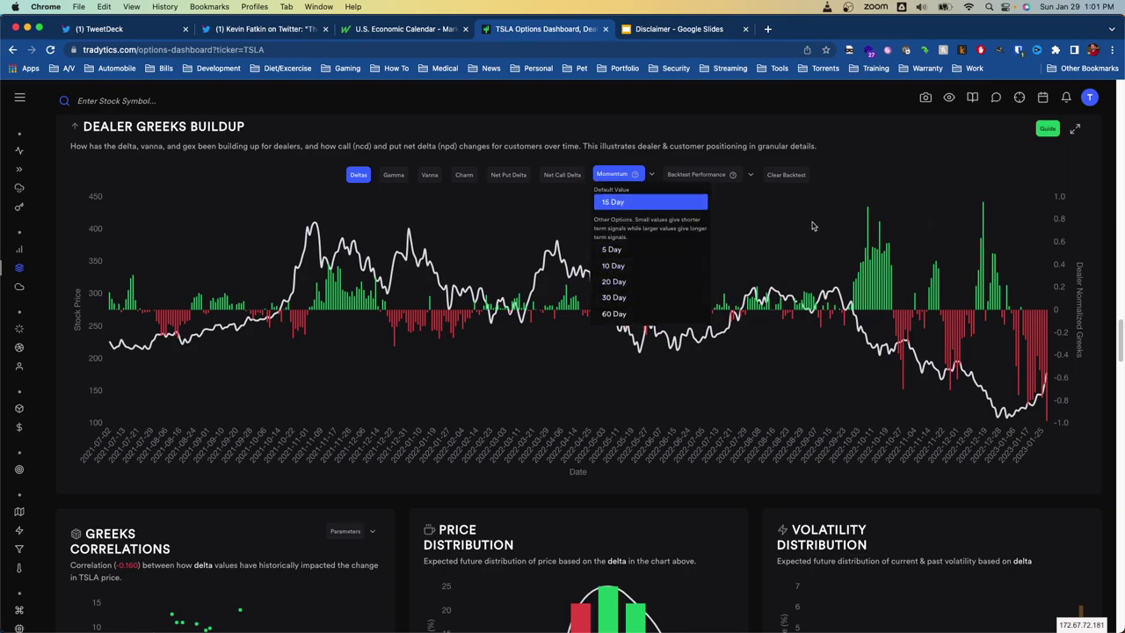
{"action": "left_click", "coordinate": [741, 223]}
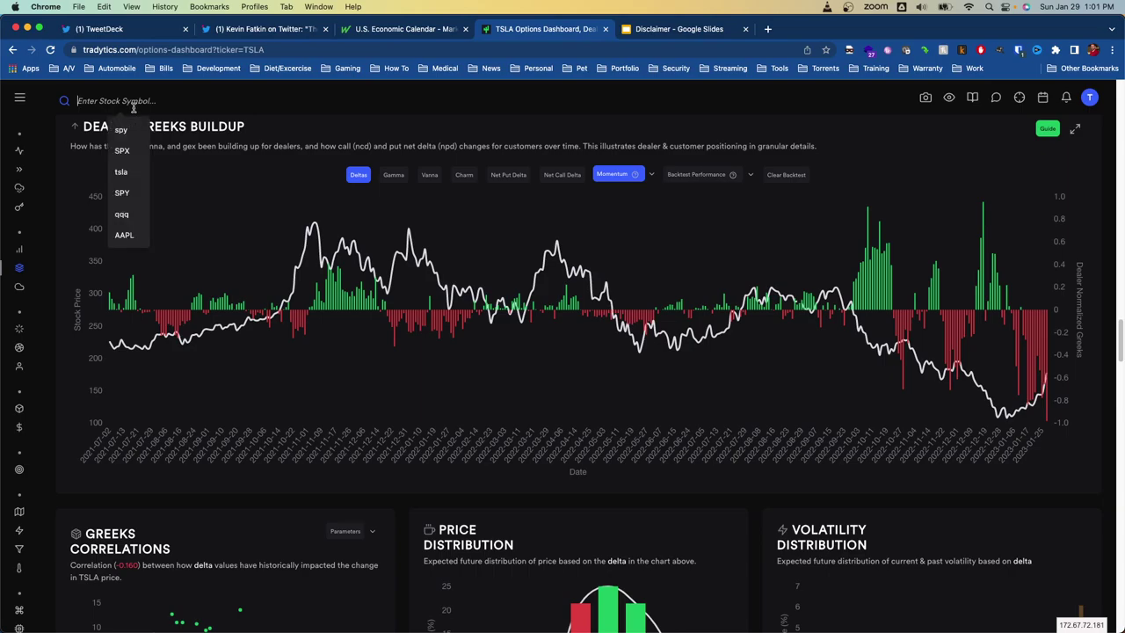
{"action": "left_click", "coordinate": [211, 49]}
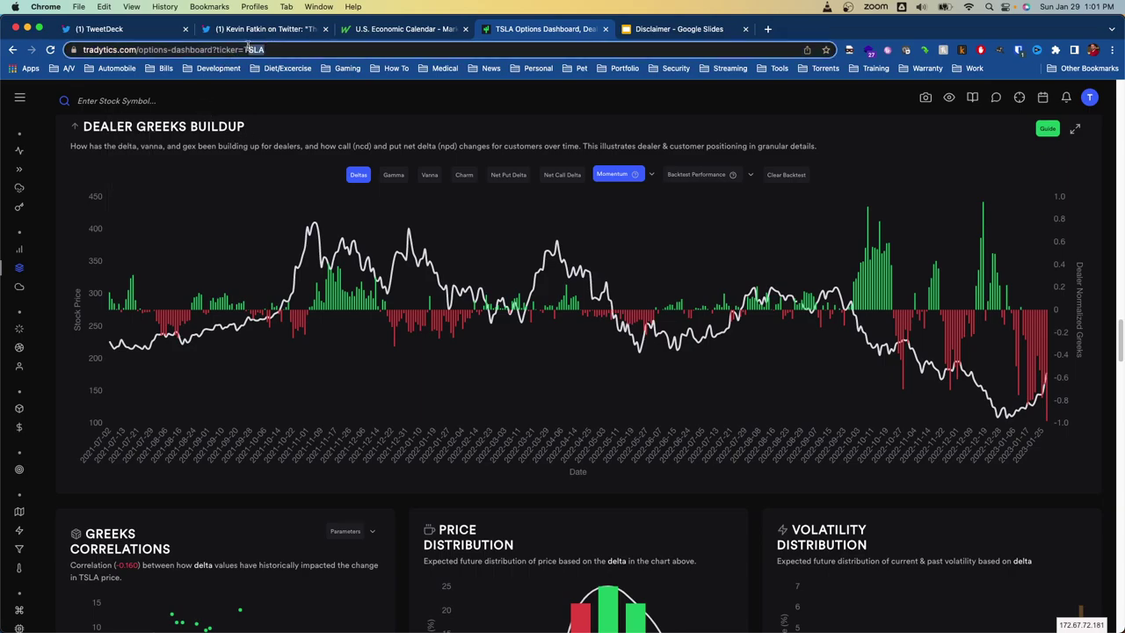
{"action": "double_click", "coordinate": [281, 49]}
{"action": "left_click", "coordinate": [940, 303]}
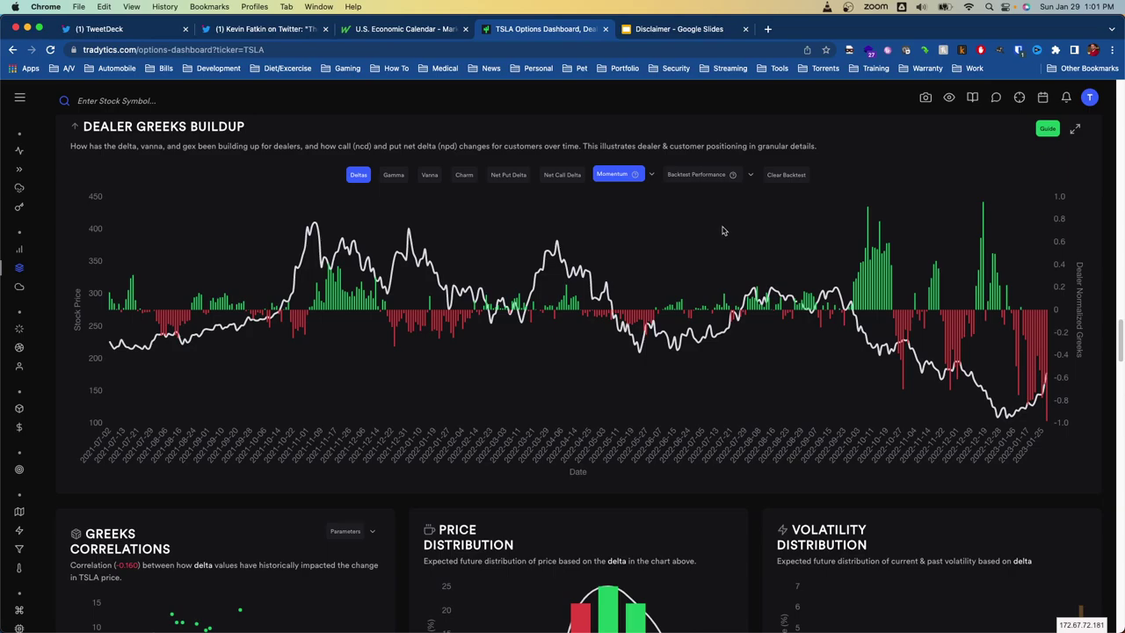
Step: Open the backtesting parameters and keep the Buy < 0, Short > 0 strategy selected
{"action": "left_click", "coordinate": [717, 178]}
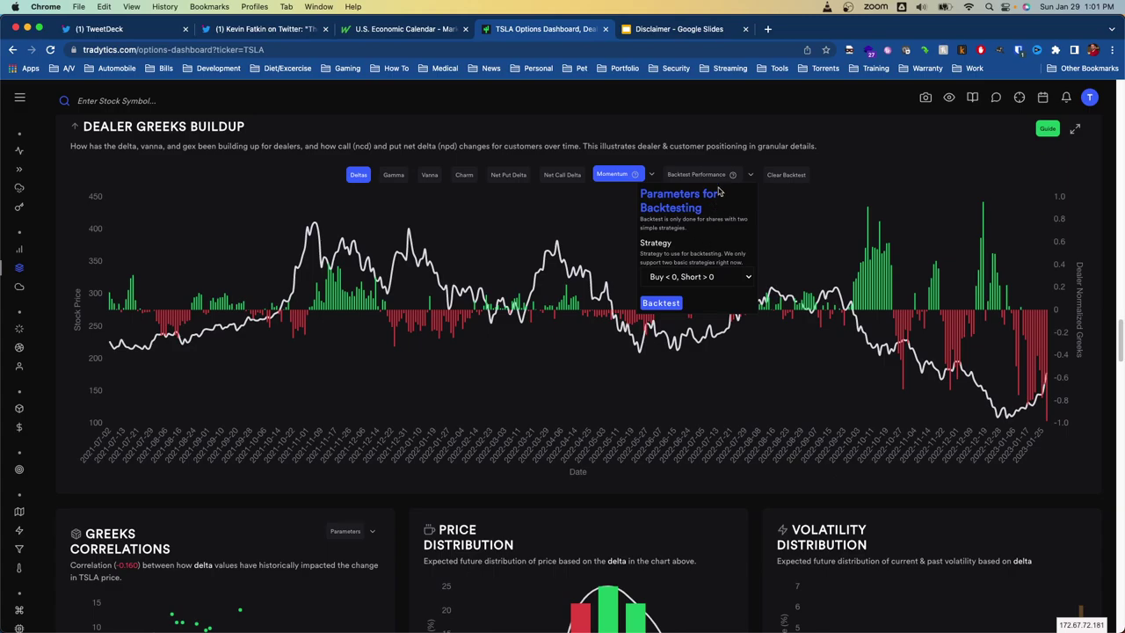
{"action": "left_click", "coordinate": [660, 279]}
{"action": "left_click", "coordinate": [662, 279]}
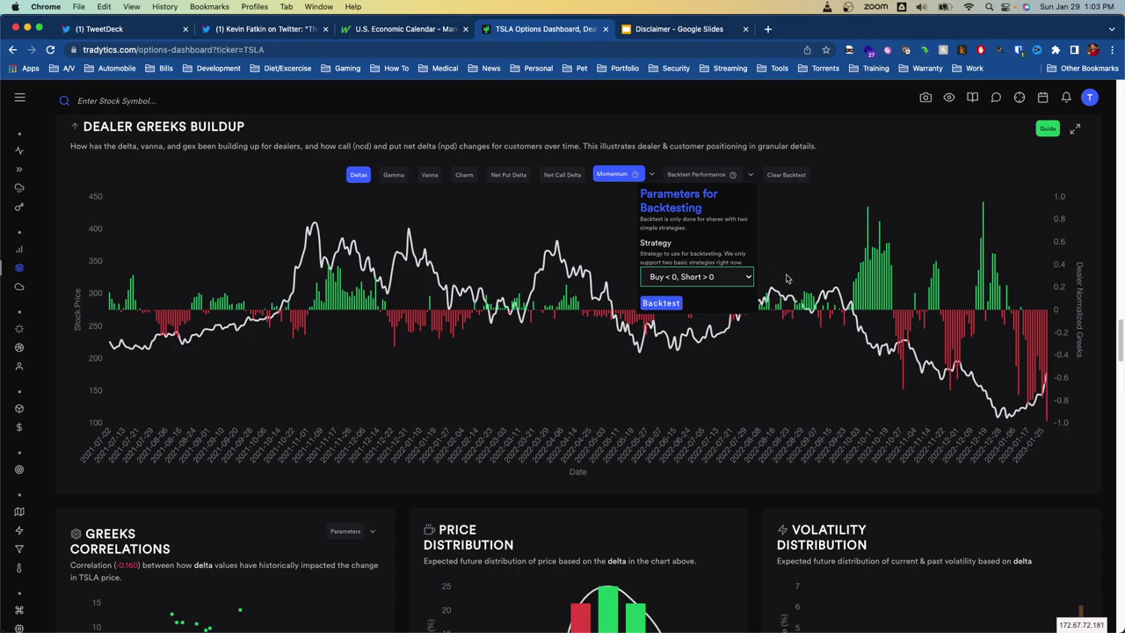
{"action": "left_click", "coordinate": [832, 248]}
{"action": "left_click", "coordinate": [702, 176]}
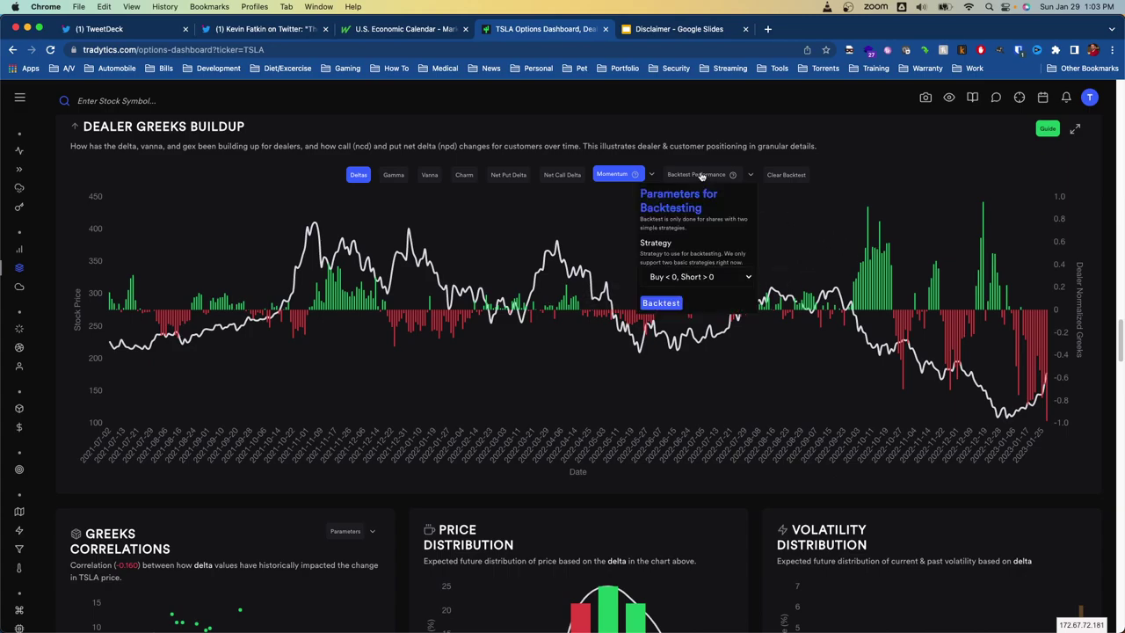
{"action": "left_click", "coordinate": [672, 278]}
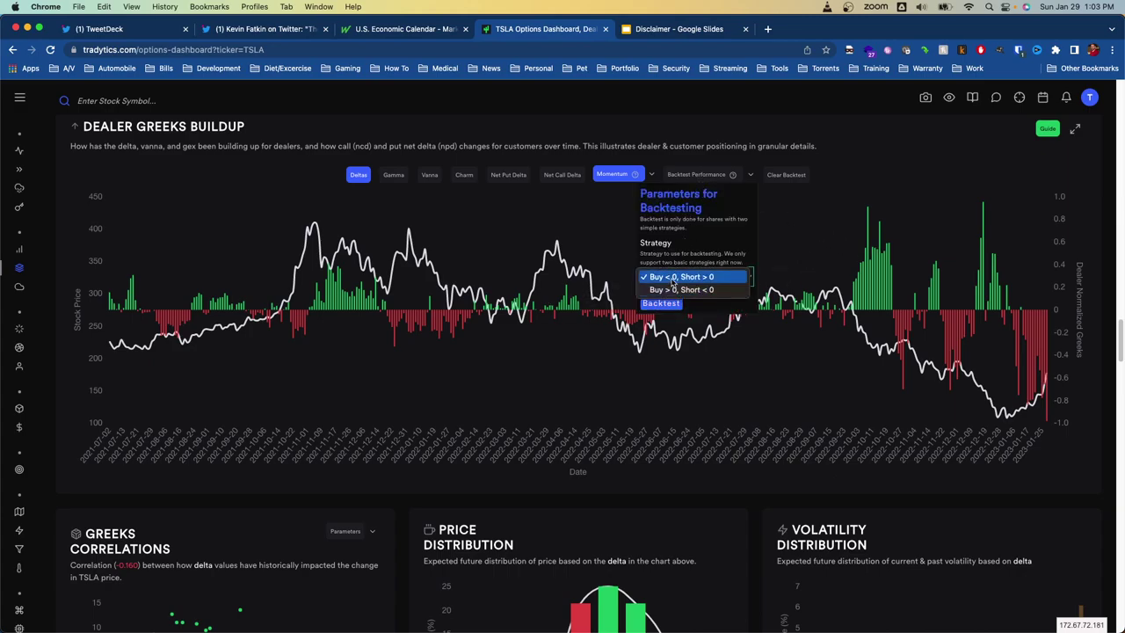
{"action": "left_click", "coordinate": [672, 277]}
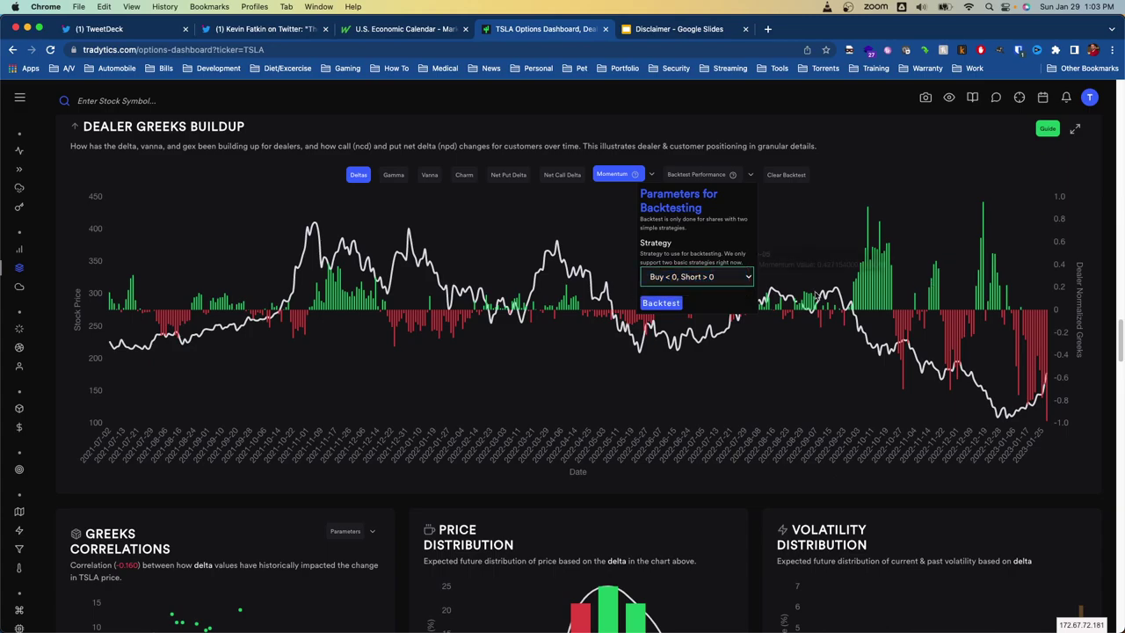
Step: Run the TSLA momentum backtest and review 151.7% total, 2.05% average, -21.4% TSLA, 100.0% in profit
{"action": "left_click", "coordinate": [663, 305]}
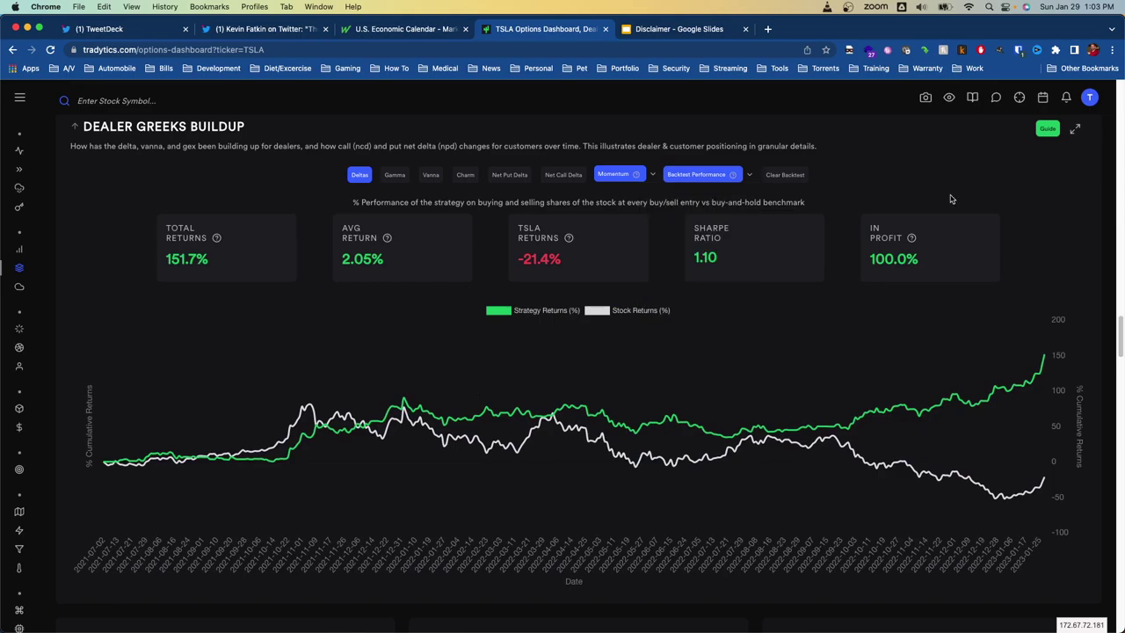
{"action": "left_click_drag", "start_coordinate": [871, 255], "coordinate": [933, 259]}
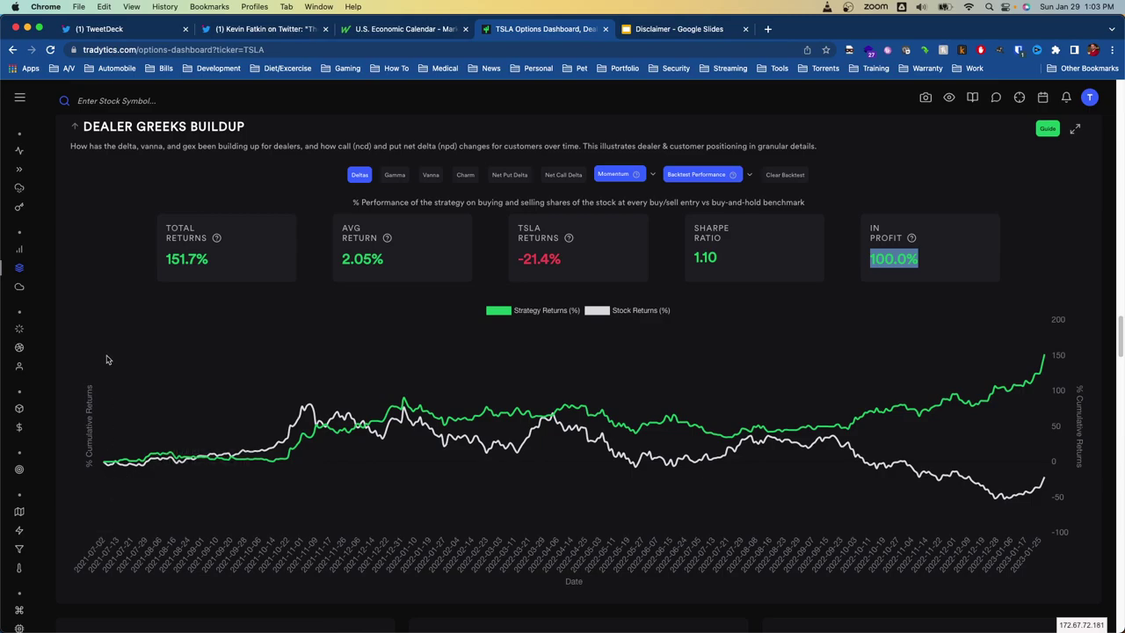
{"action": "left_click", "coordinate": [202, 258]}
{"action": "left_click_drag", "start_coordinate": [219, 261], "coordinate": [166, 257]}
{"action": "left_click_drag", "start_coordinate": [416, 261], "coordinate": [327, 261]}
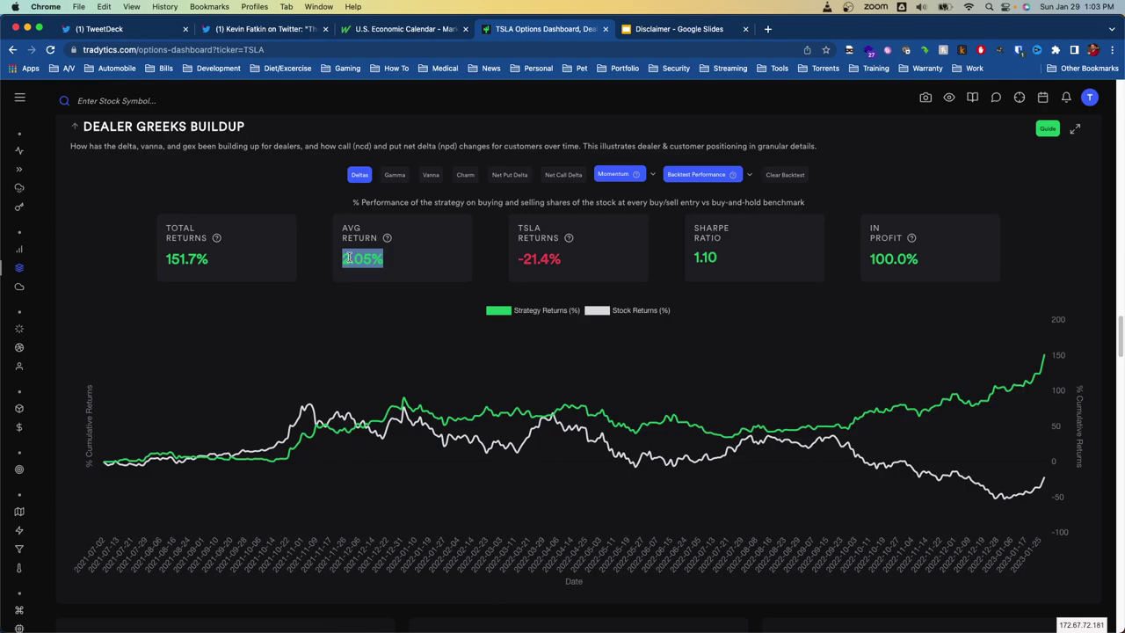
{"action": "left_click_drag", "start_coordinate": [580, 259], "coordinate": [514, 261]}
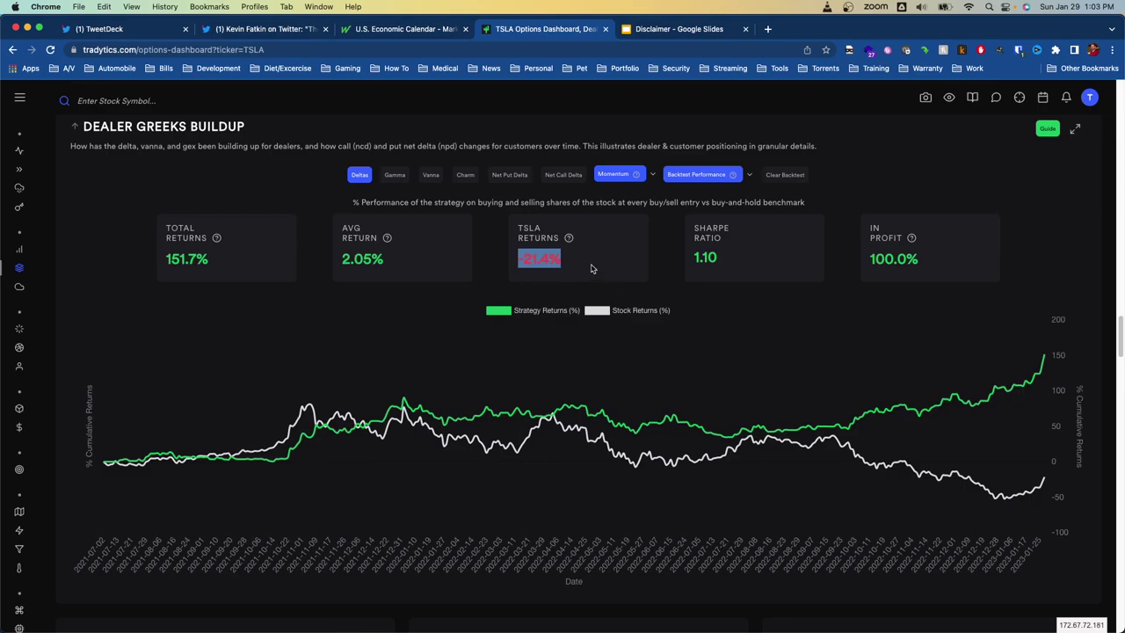
{"action": "left_click_drag", "start_coordinate": [237, 261], "coordinate": [157, 261]}
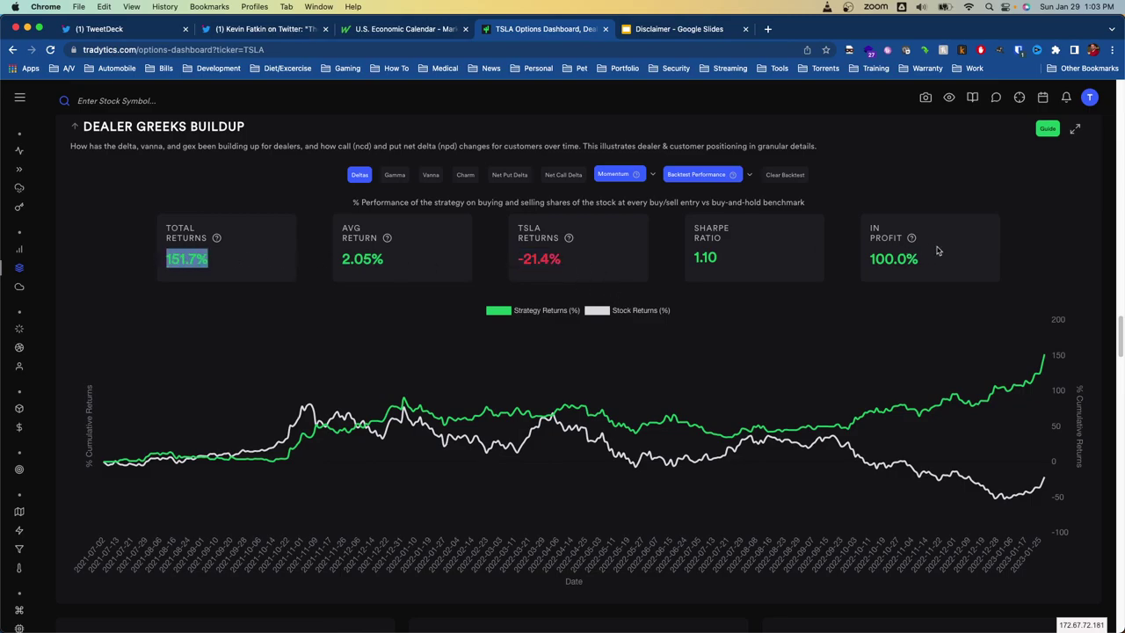
{"action": "left_click_drag", "start_coordinate": [937, 250], "coordinate": [849, 267]}
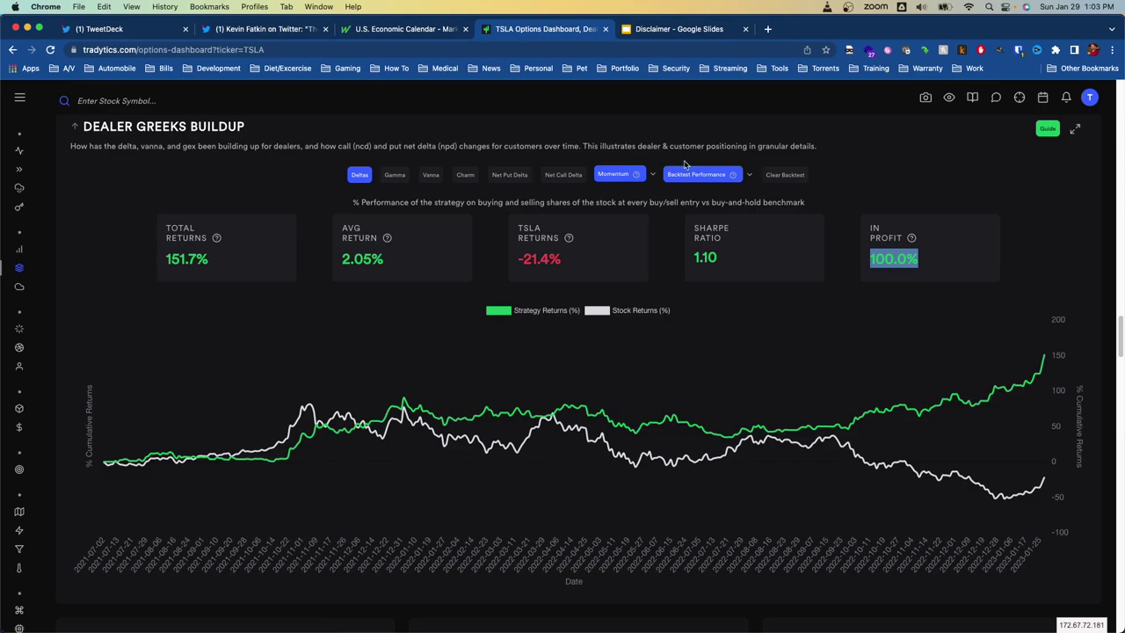
Step: Clear the backtest, switch momentum off and rerun the backtest on raw TSLA deltas
{"action": "left_click", "coordinate": [795, 178]}
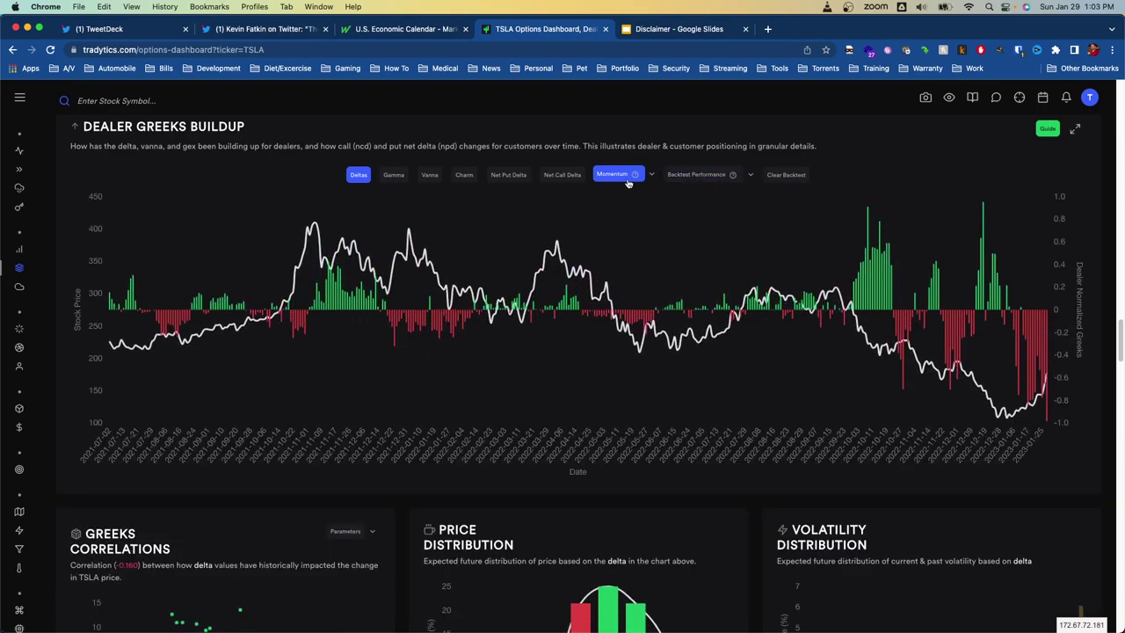
{"action": "left_click", "coordinate": [627, 179]}
{"action": "left_click", "coordinate": [635, 205]}
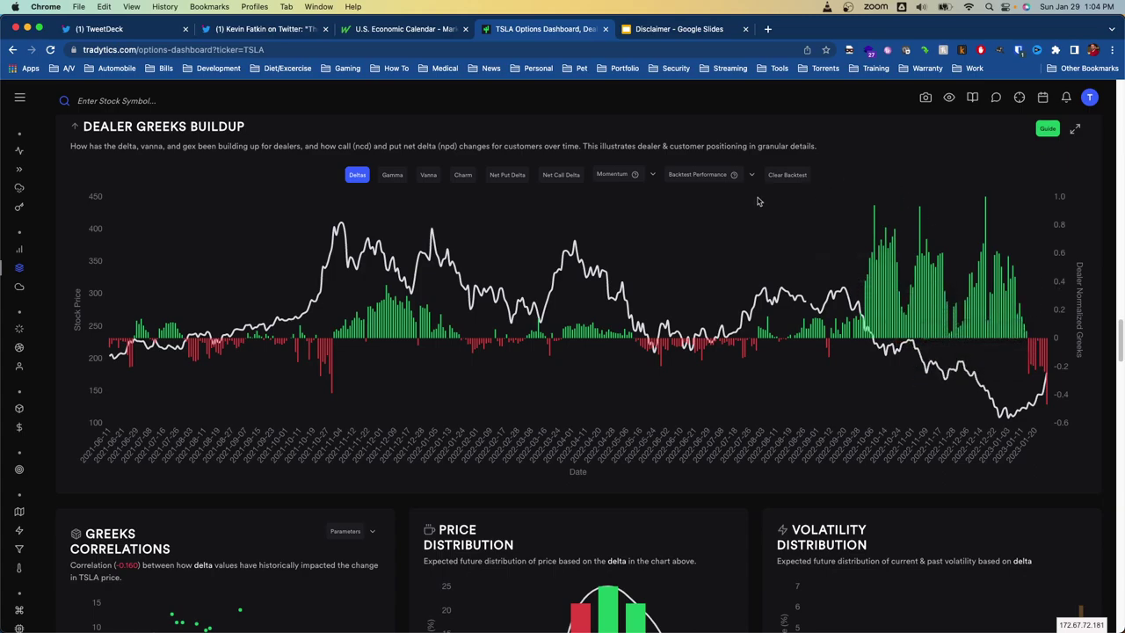
{"action": "mouse_move", "coordinate": [682, 178]}
{"action": "left_click", "coordinate": [668, 301]}
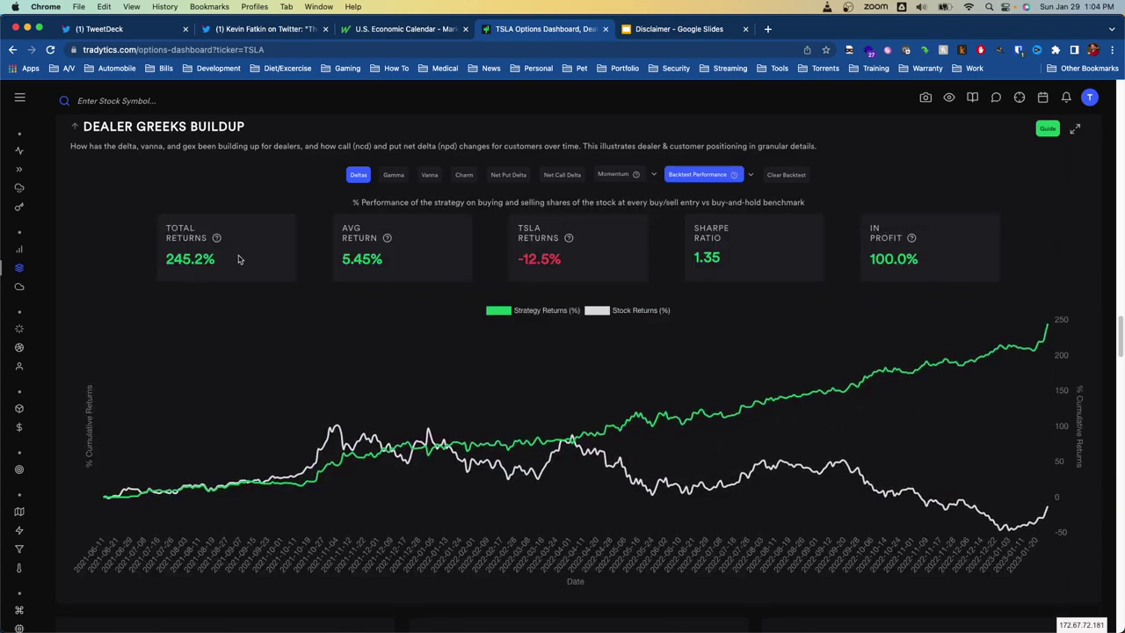
Step: Review the 245.2% total, 5.45% average and in-profit figures, then clear the backtest
{"action": "left_click_drag", "start_coordinate": [231, 259], "coordinate": [152, 262]}
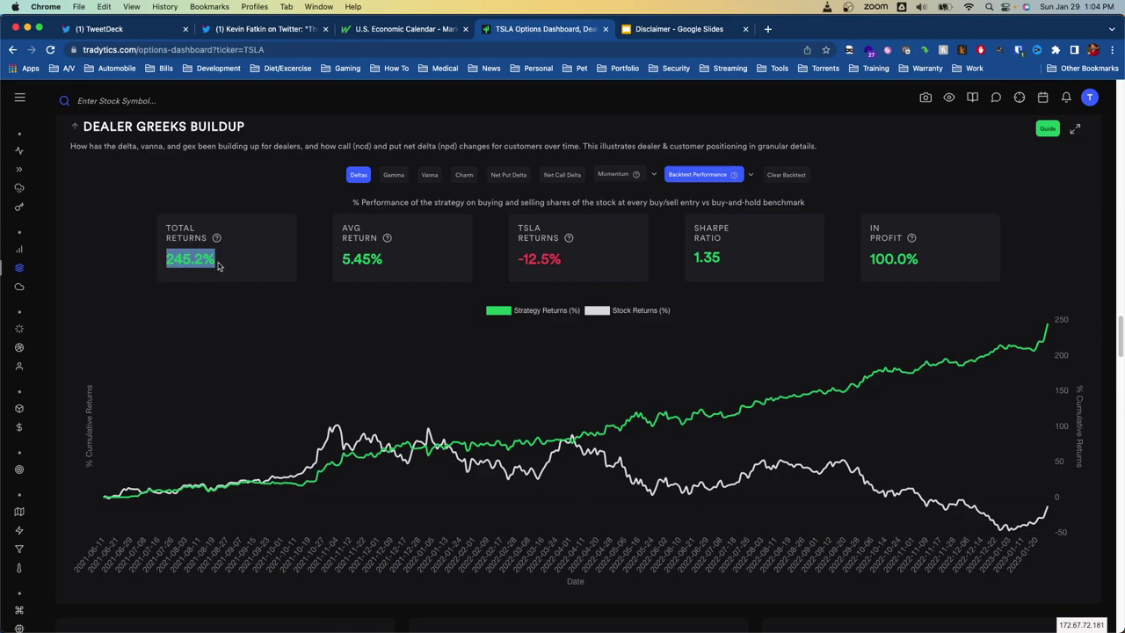
{"action": "left_click_drag", "start_coordinate": [221, 259], "coordinate": [149, 262]}
{"action": "left_click", "coordinate": [187, 263]}
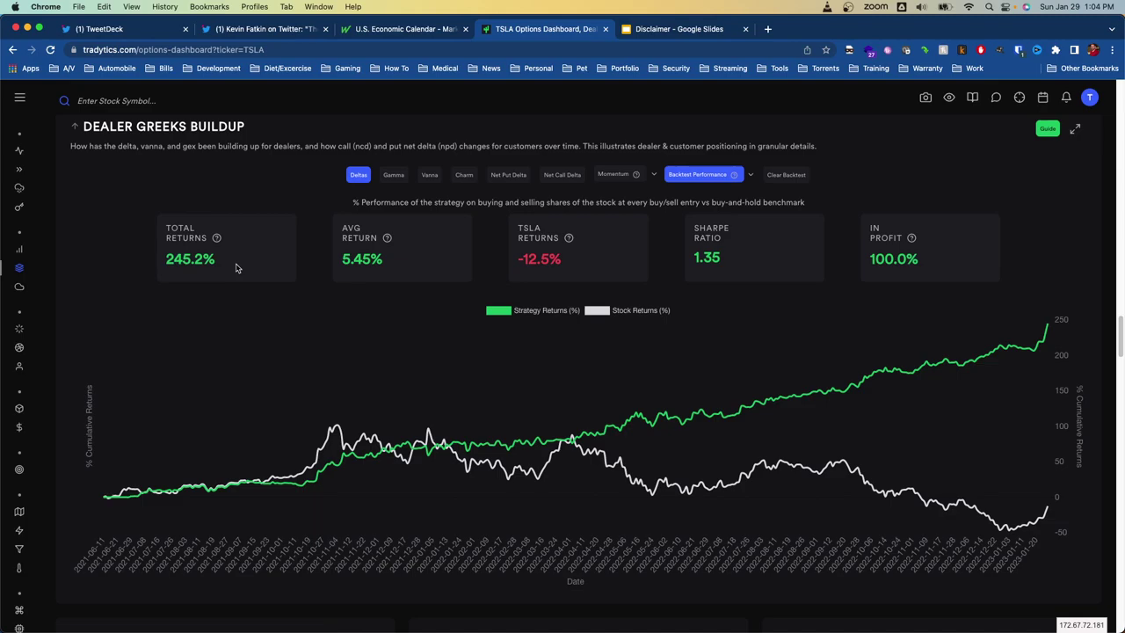
{"action": "left_click_drag", "start_coordinate": [341, 258], "coordinate": [392, 264]}
{"action": "left_click", "coordinate": [392, 264]}
{"action": "right_click", "coordinate": [842, 255]}
{"action": "left_click", "coordinate": [870, 244]}
{"action": "left_click_drag", "start_coordinate": [840, 258], "coordinate": [915, 257]}
{"action": "left_click", "coordinate": [912, 255]}
{"action": "left_click", "coordinate": [784, 175]}
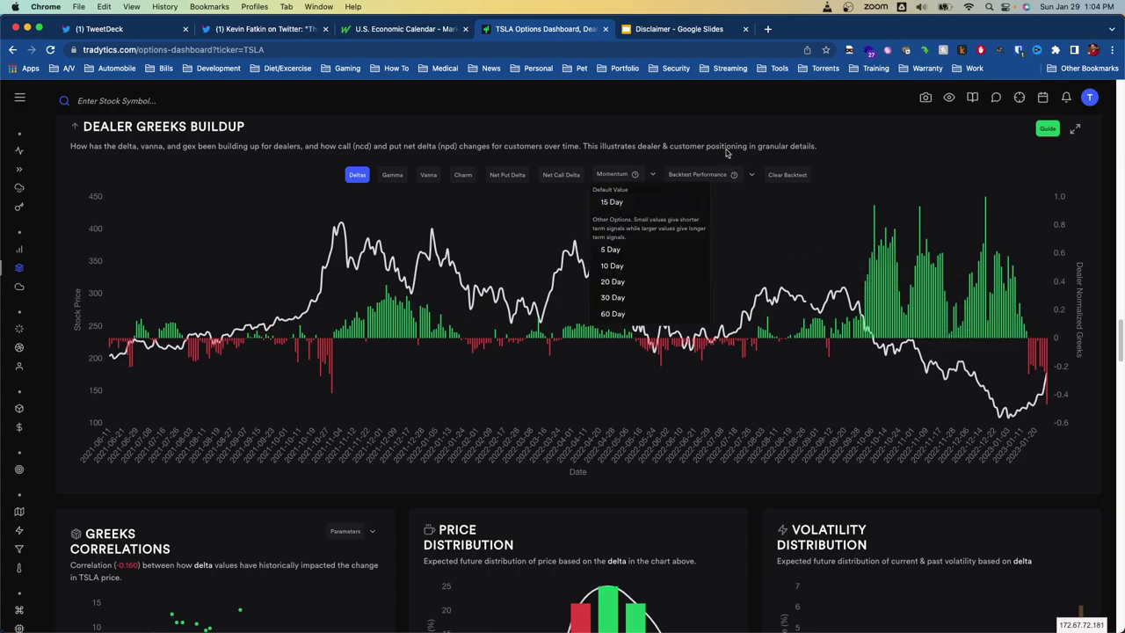
Step: Choose the Buy > 0, Short < 0 strategy and run the TSLA backtest
{"action": "left_click", "coordinate": [188, 100]}
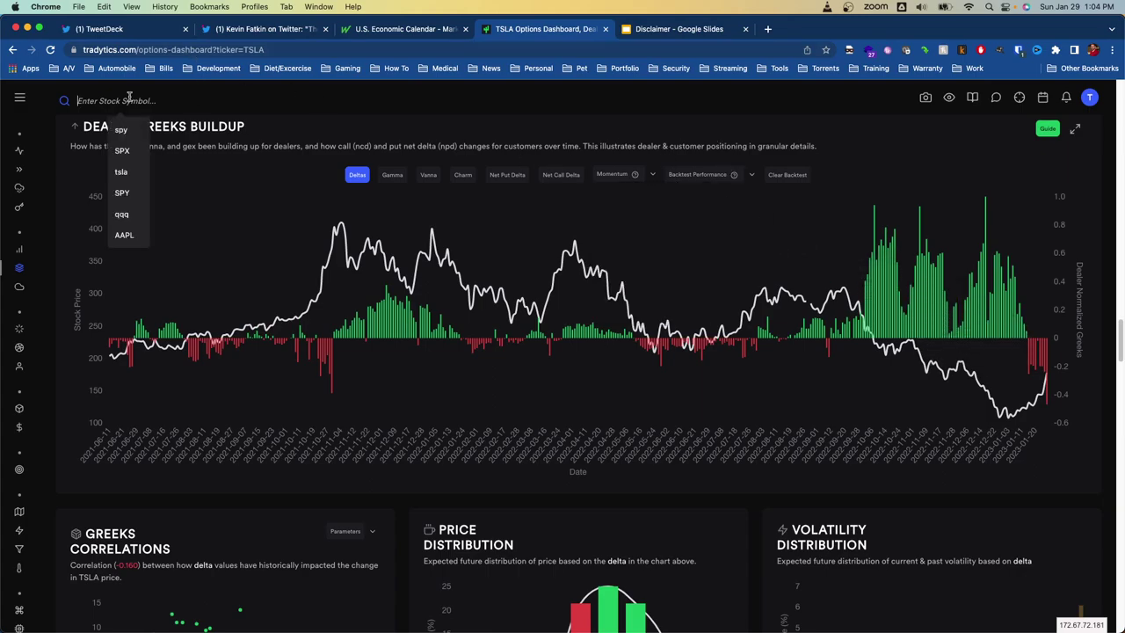
{"action": "left_click", "coordinate": [722, 206]}
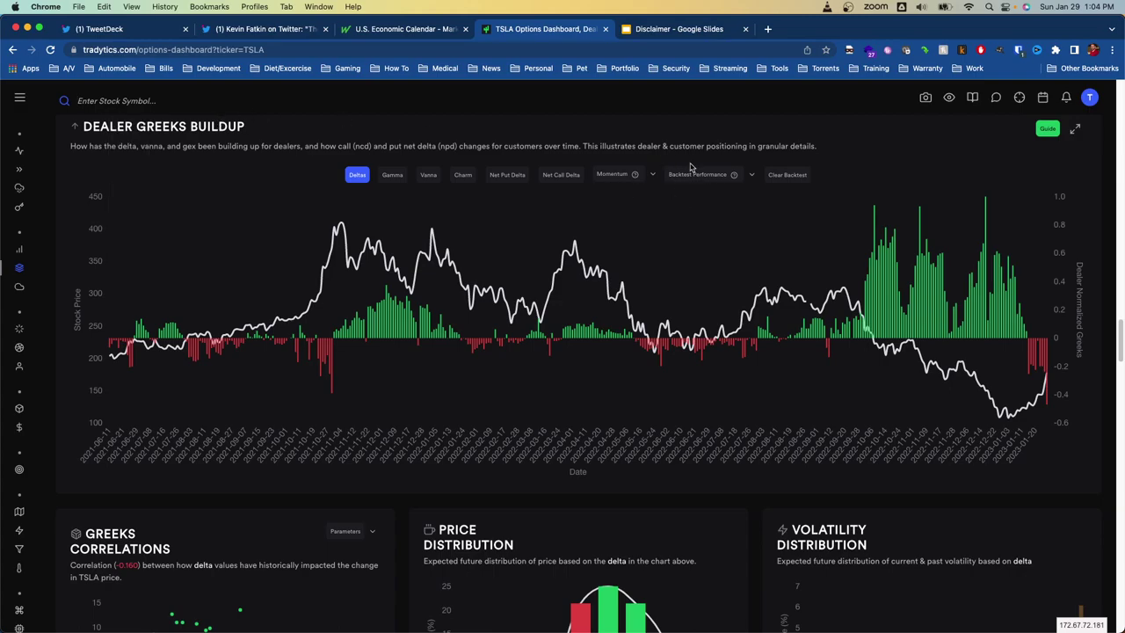
{"action": "mouse_move", "coordinate": [694, 174]}
{"action": "left_click", "coordinate": [687, 278]}
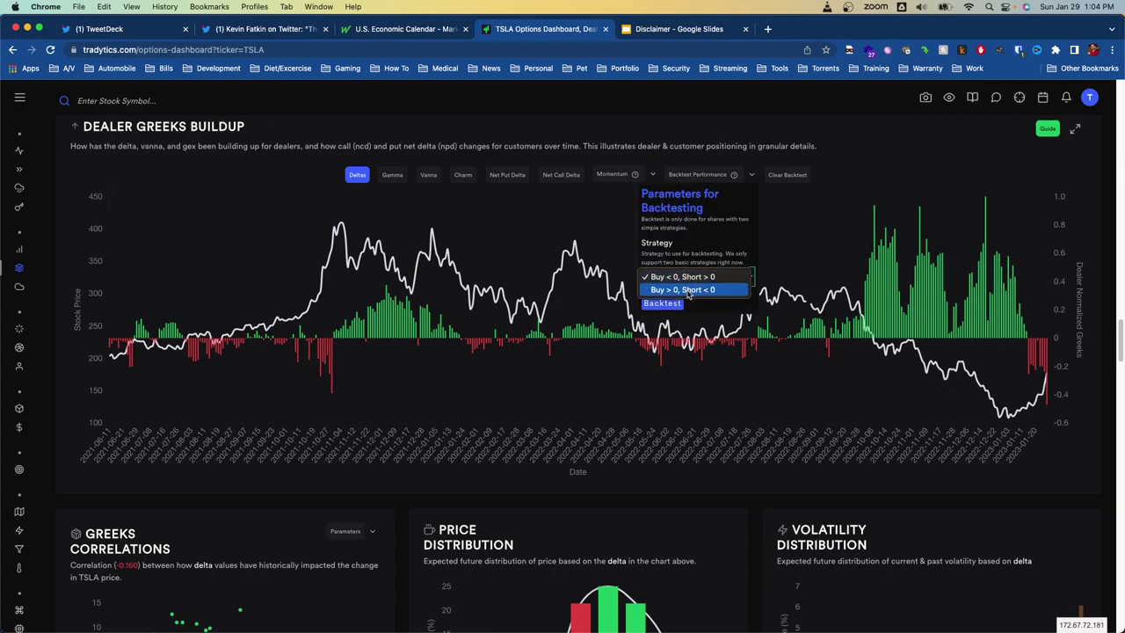
{"action": "left_click", "coordinate": [688, 293]}
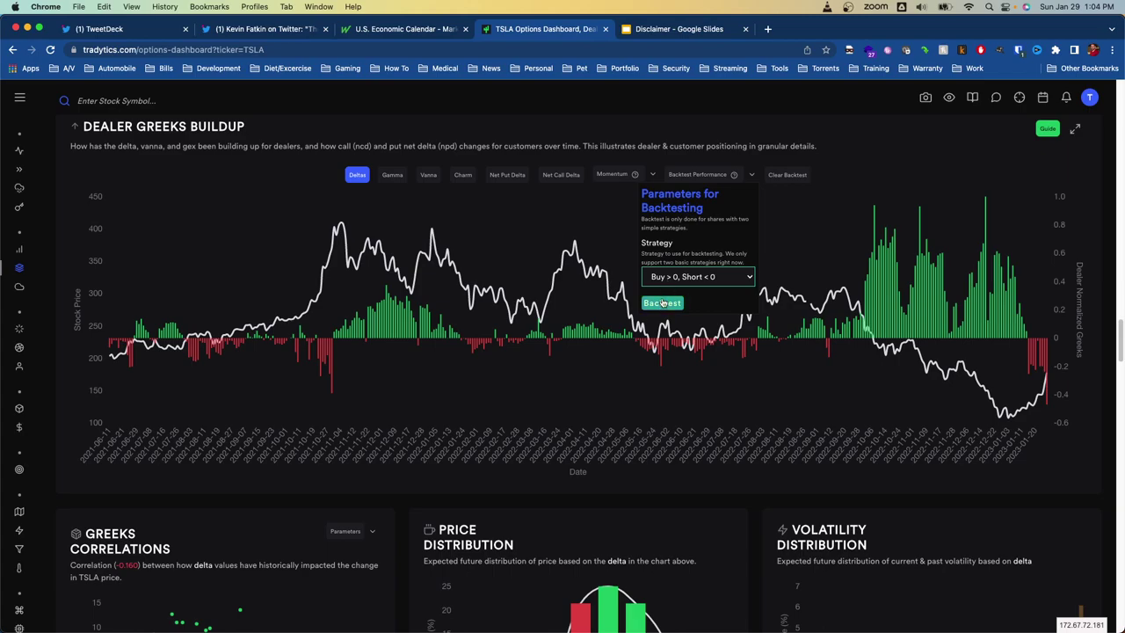
{"action": "left_click", "coordinate": [663, 303]}
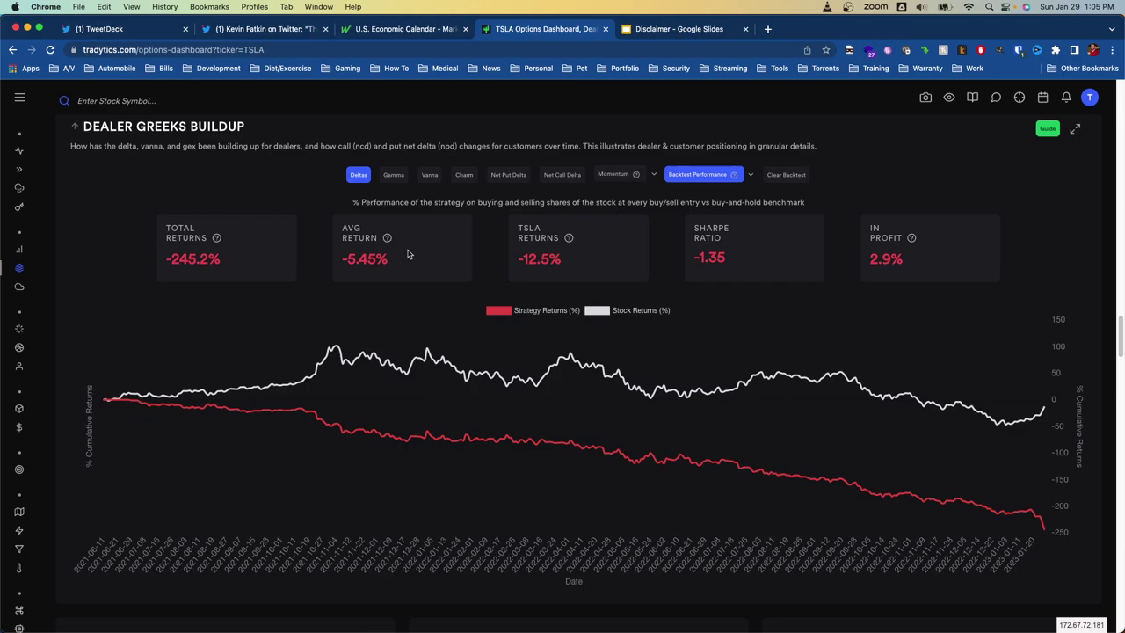
Step: Review the -245.2% total return, then clear the backtest
{"action": "left_click_drag", "start_coordinate": [224, 259], "coordinate": [169, 264]}
{"action": "left_click", "coordinate": [157, 271]}
{"action": "left_click_drag", "start_coordinate": [208, 269], "coordinate": [220, 264]}
{"action": "left_click", "coordinate": [207, 263]}
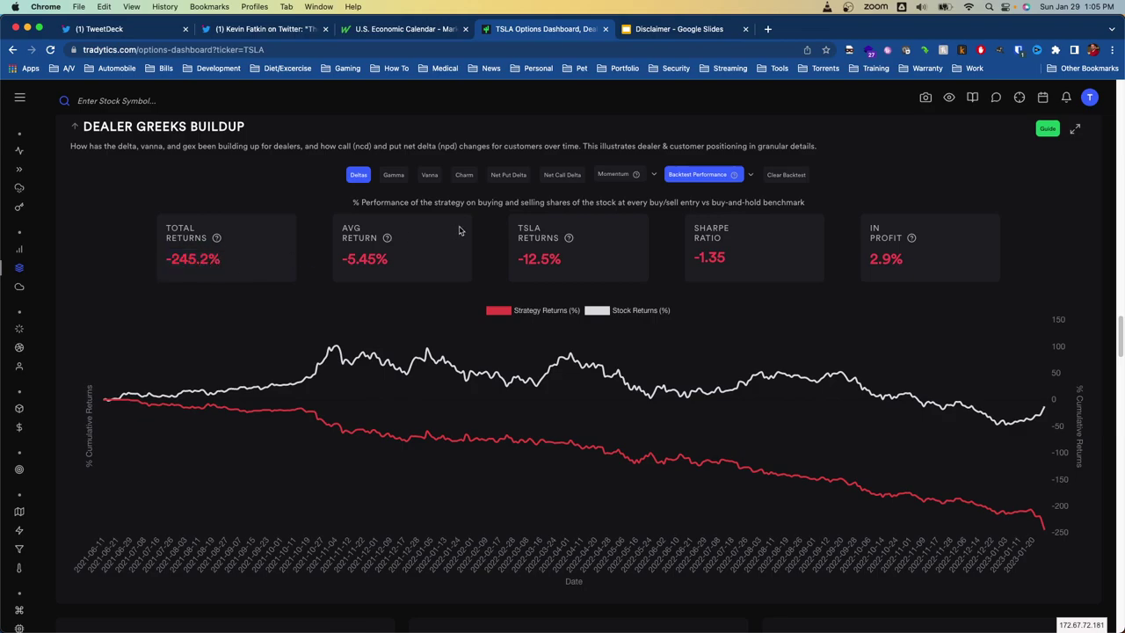
{"action": "left_click", "coordinate": [786, 177]}
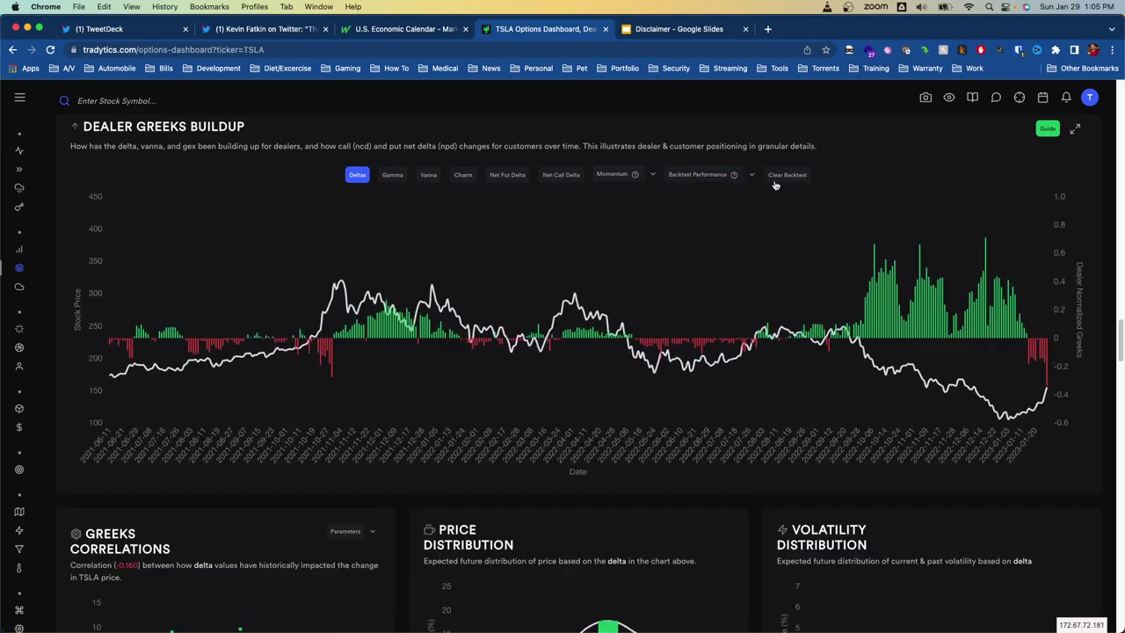
Step: Load MSFT in the symbol box and scroll to its Dealer Greeks Buildup deltas chart
{"action": "left_click", "coordinate": [143, 93]}
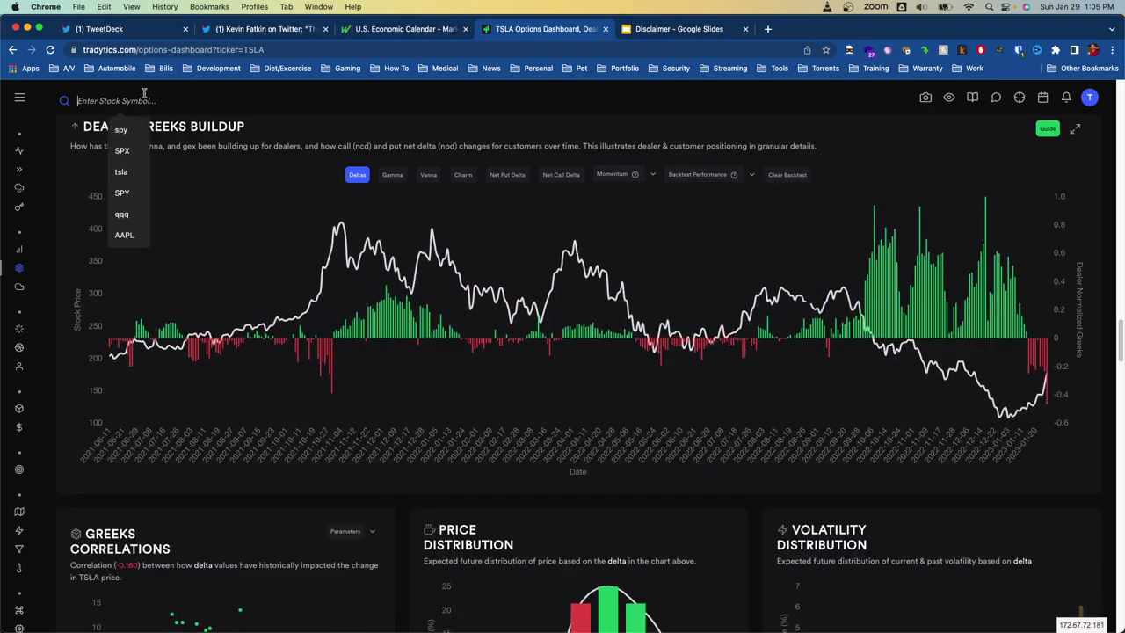
{"action": "type", "text": "AMS"}
{"action": "key", "text": "BackSpace"}
{"action": "key", "text": "BackSpace"}
{"action": "key", "text": "BackSpace"}
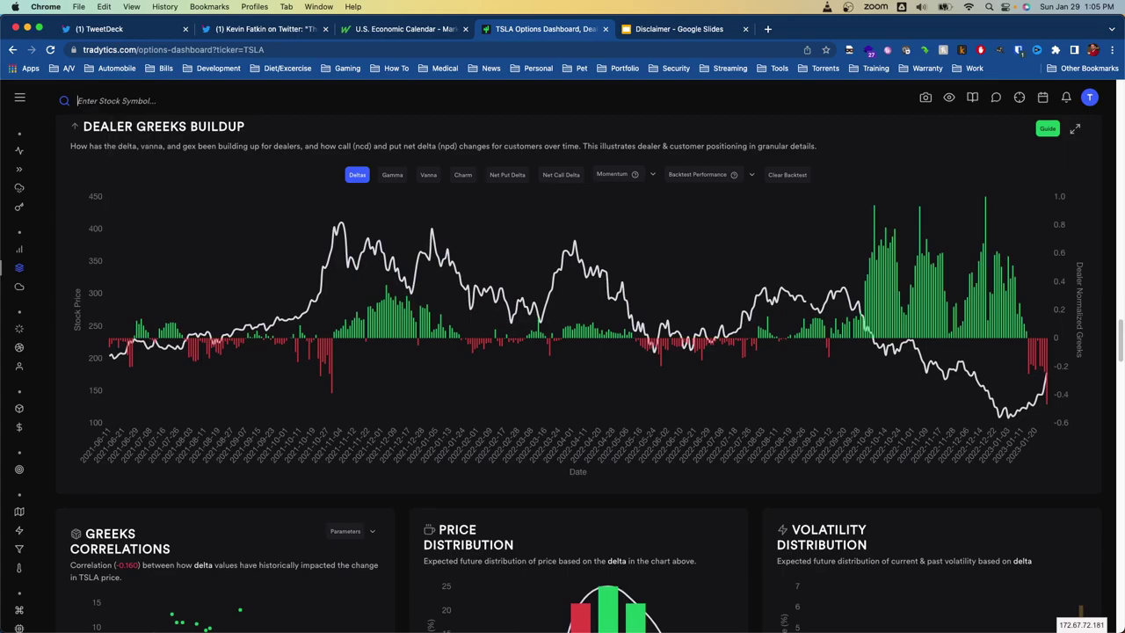
{"action": "type", "text": "MSFT"}
{"action": "key", "text": "Return"}
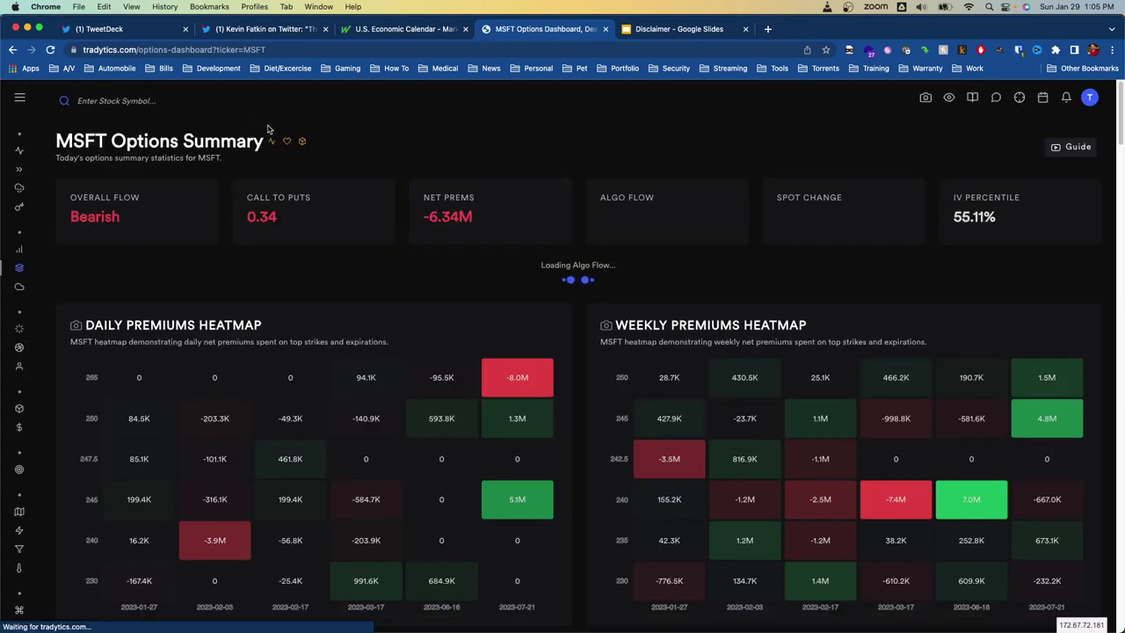
{"action": "scroll", "coordinate": [373, 173], "scroll_direction": "down", "scroll_amount": 3}
{"action": "scroll", "coordinate": [373, 173], "scroll_direction": "down", "scroll_amount": 20}
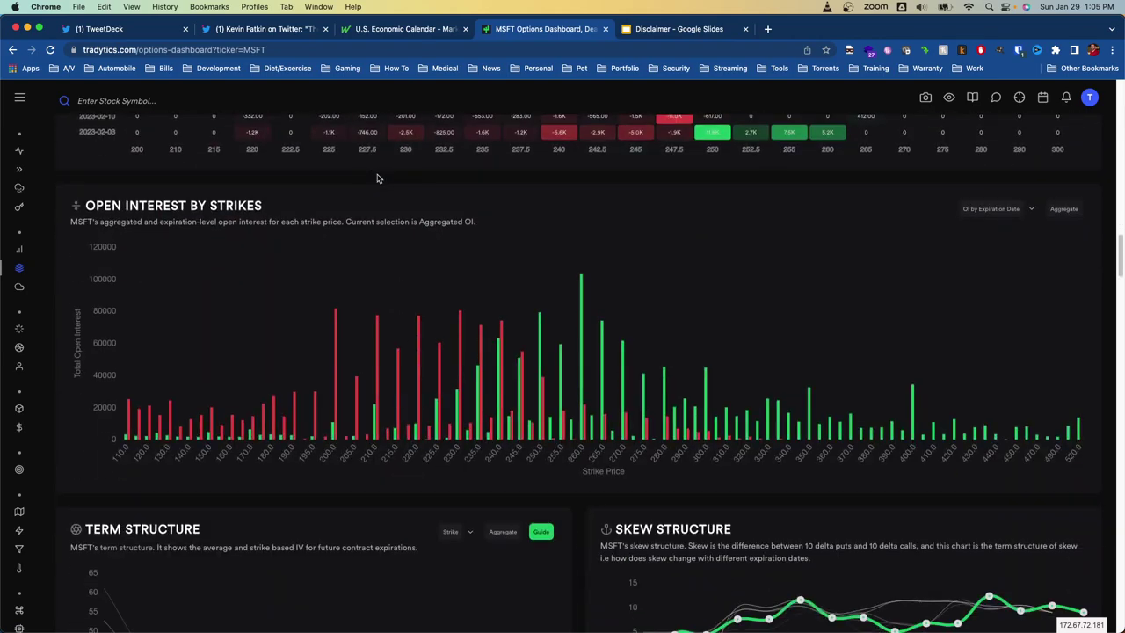
{"action": "scroll", "coordinate": [406, 185], "scroll_direction": "down", "scroll_amount": 15}
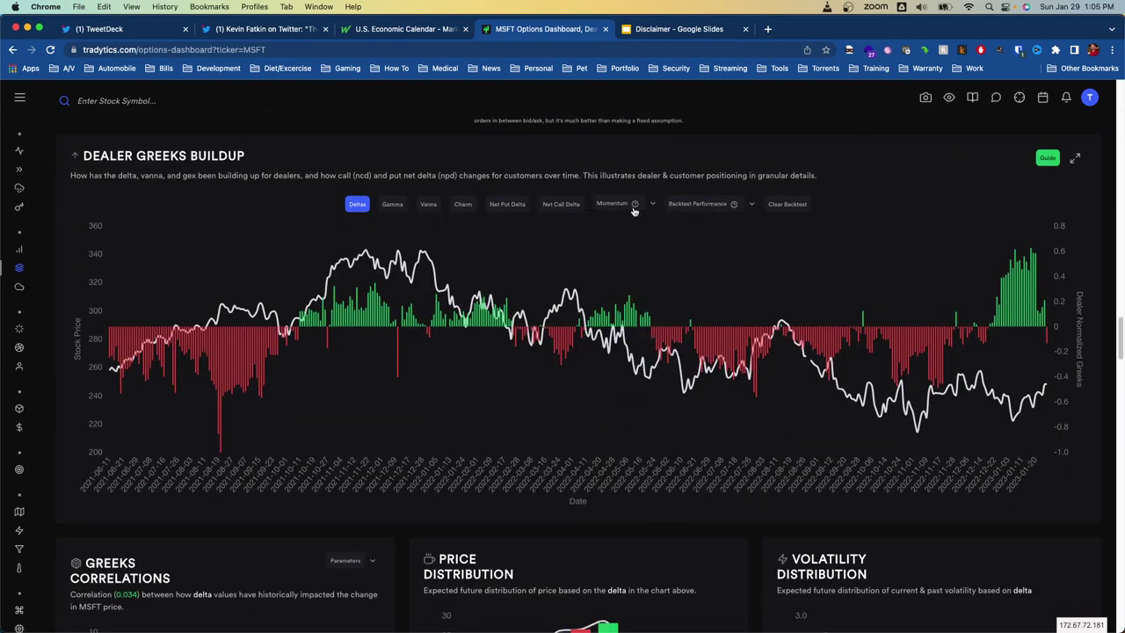
{"action": "left_click", "coordinate": [724, 212]}
{"action": "left_click", "coordinate": [1024, 264]}
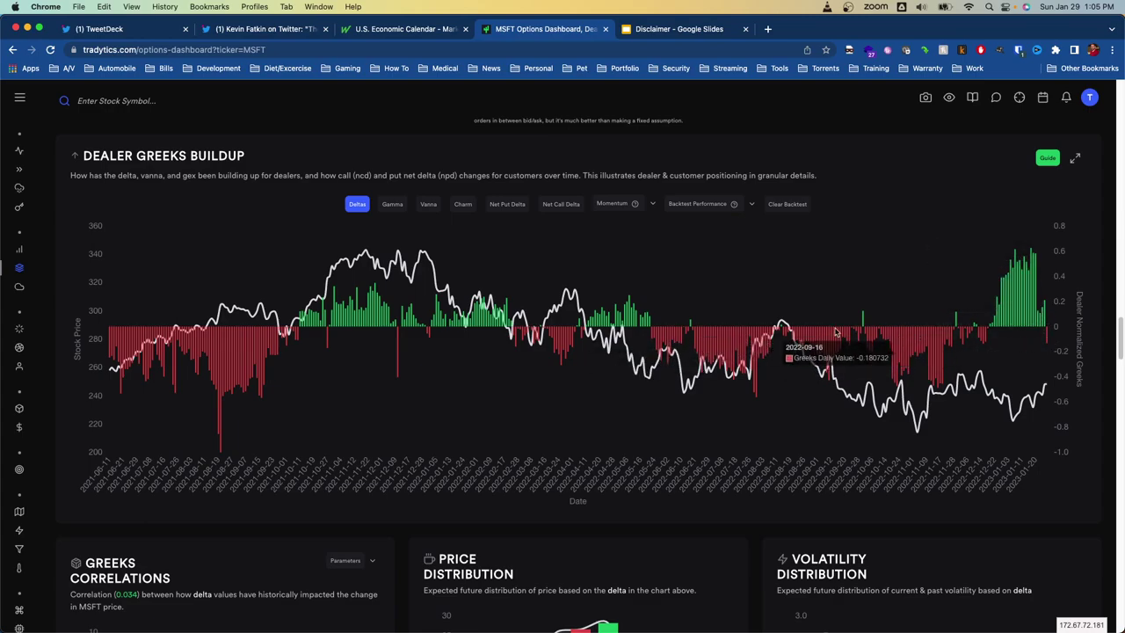
Step: Run the MSFT deltas backtest and review its -0.5% total return and 73.9% in profit
{"action": "left_click", "coordinate": [752, 207]}
{"action": "left_click", "coordinate": [663, 333]}
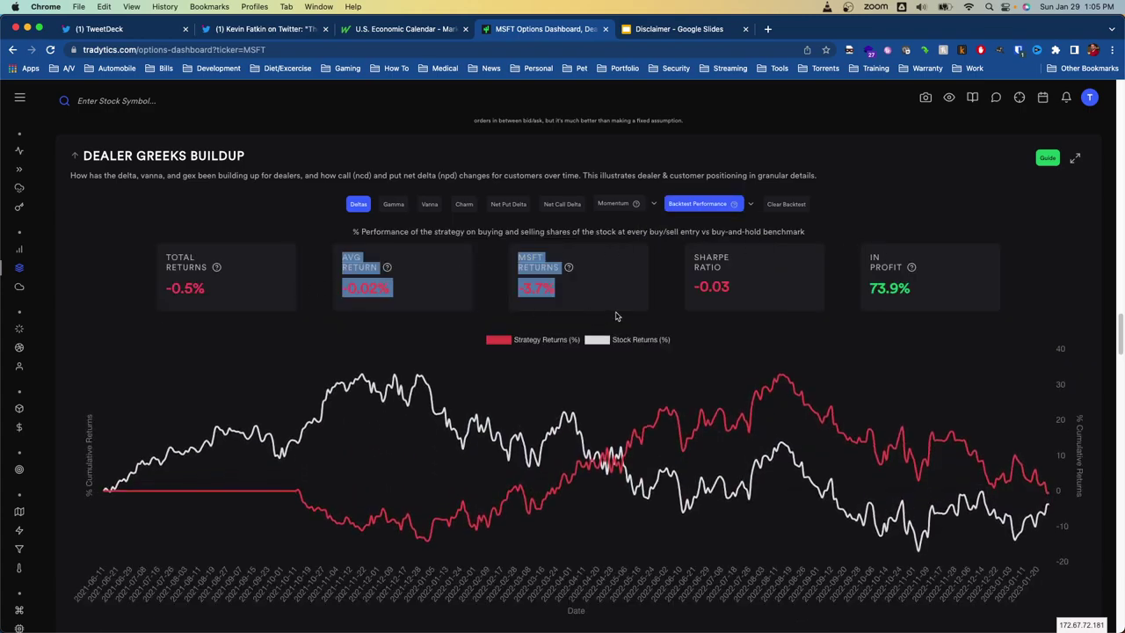
{"action": "left_click_drag", "start_coordinate": [395, 283], "coordinate": [534, 289]}
{"action": "left_click", "coordinate": [439, 305]}
{"action": "left_click_drag", "start_coordinate": [413, 305], "coordinate": [750, 304]}
{"action": "left_click", "coordinate": [752, 304]}
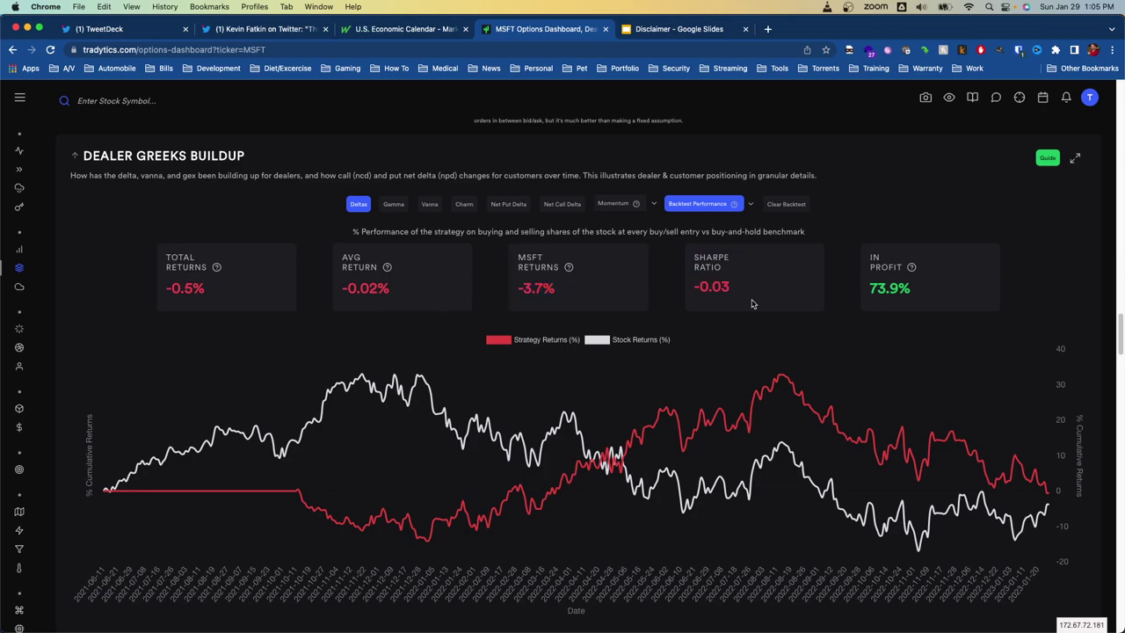
{"action": "left_click", "coordinate": [293, 293]}
{"action": "left_click_drag", "start_coordinate": [923, 296], "coordinate": [865, 295]}
{"action": "left_click", "coordinate": [866, 295]}
{"action": "left_click_drag", "start_coordinate": [238, 297], "coordinate": [426, 286]}
{"action": "left_click", "coordinate": [140, 297]}
{"action": "left_click", "coordinate": [426, 287]}
Step: Clear it, rerun with Buy > 0, Short < 0, and check the 0.5% total return
{"action": "left_click", "coordinate": [791, 206]}
{"action": "left_click", "coordinate": [751, 203]}
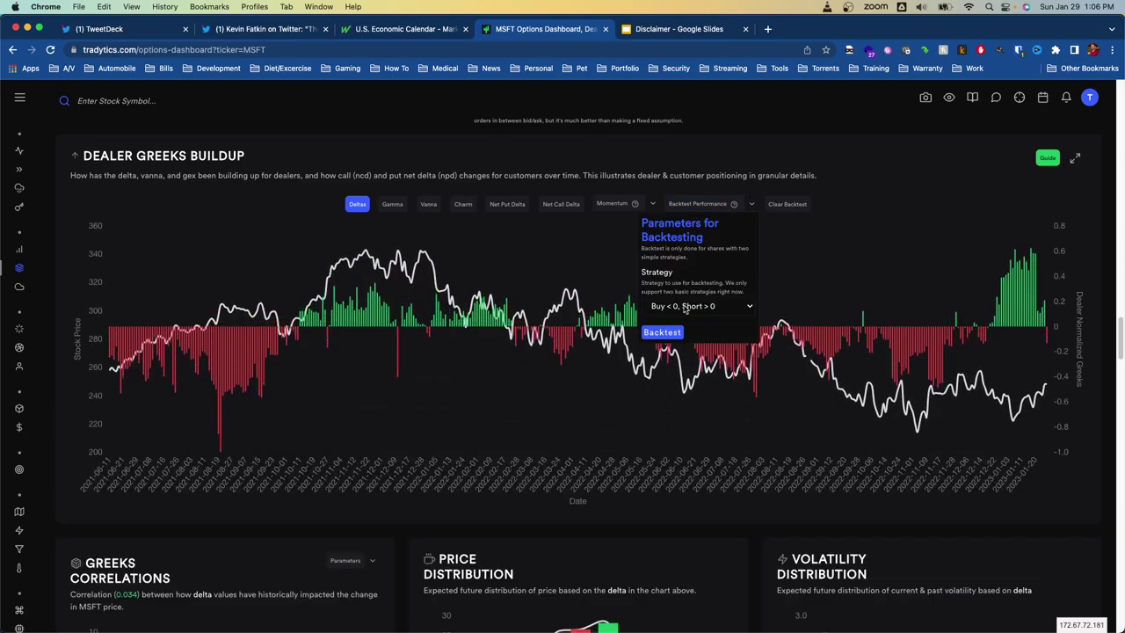
{"action": "left_click", "coordinate": [694, 306]}
{"action": "left_click", "coordinate": [687, 320]}
{"action": "left_click", "coordinate": [661, 332]}
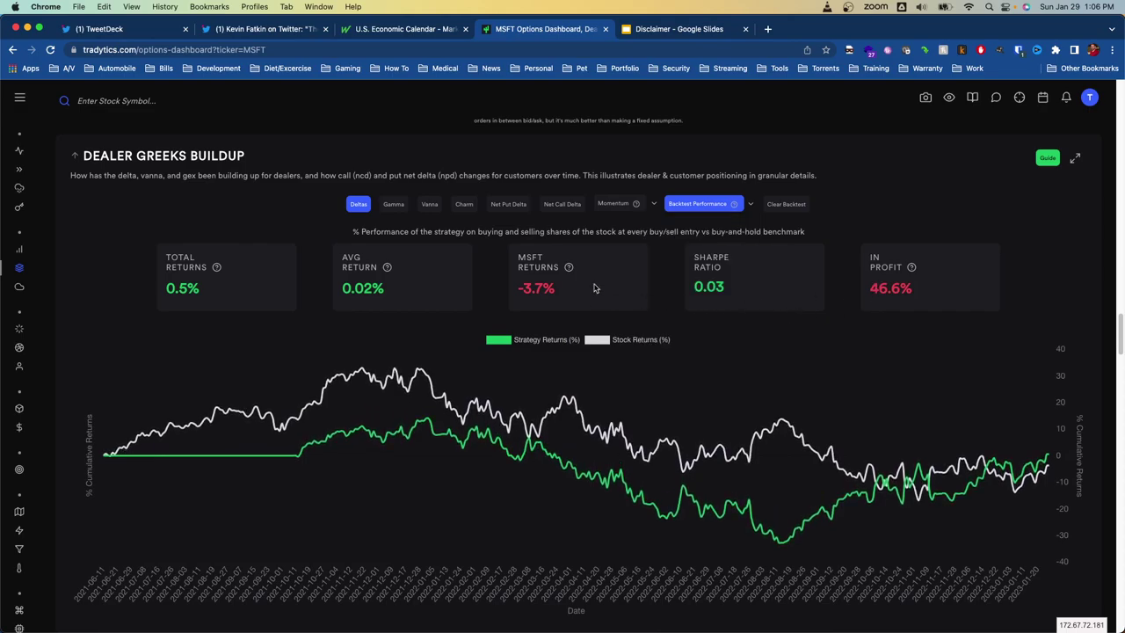
{"action": "left_click_drag", "start_coordinate": [202, 296], "coordinate": [178, 296]}
{"action": "left_click", "coordinate": [556, 302]}
{"action": "left_click_drag", "start_coordinate": [207, 293], "coordinate": [161, 296]}
{"action": "left_click", "coordinate": [160, 296]}
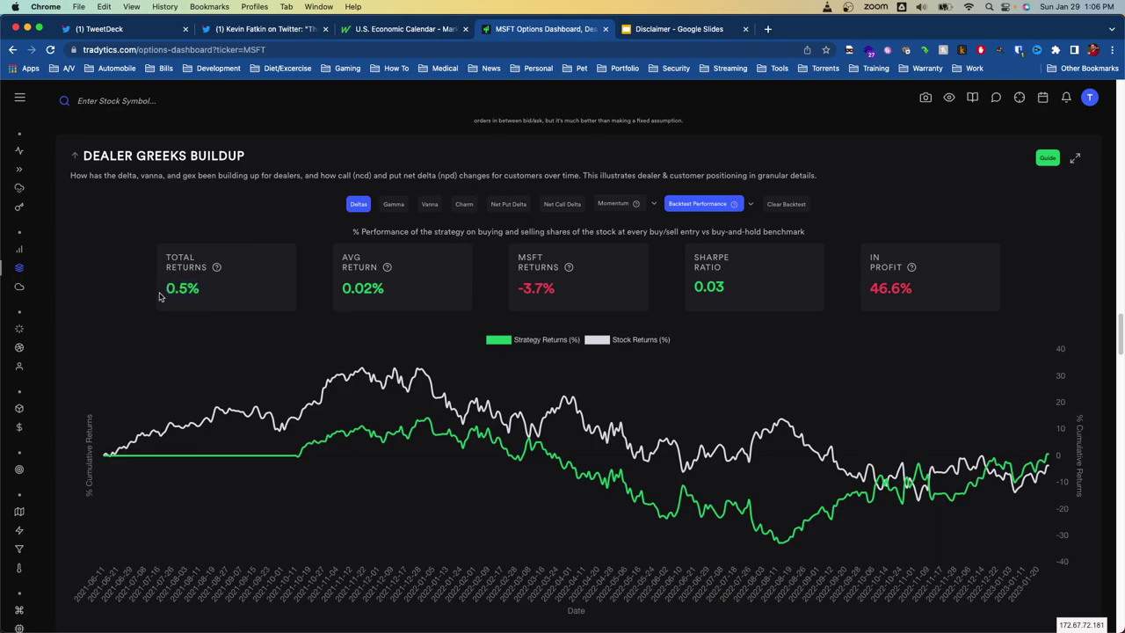
Step: Clear the previous backtest and switch the MSFT delta chart to 15-day momentum
{"action": "left_click", "coordinate": [778, 205]}
{"action": "left_click", "coordinate": [615, 204]}
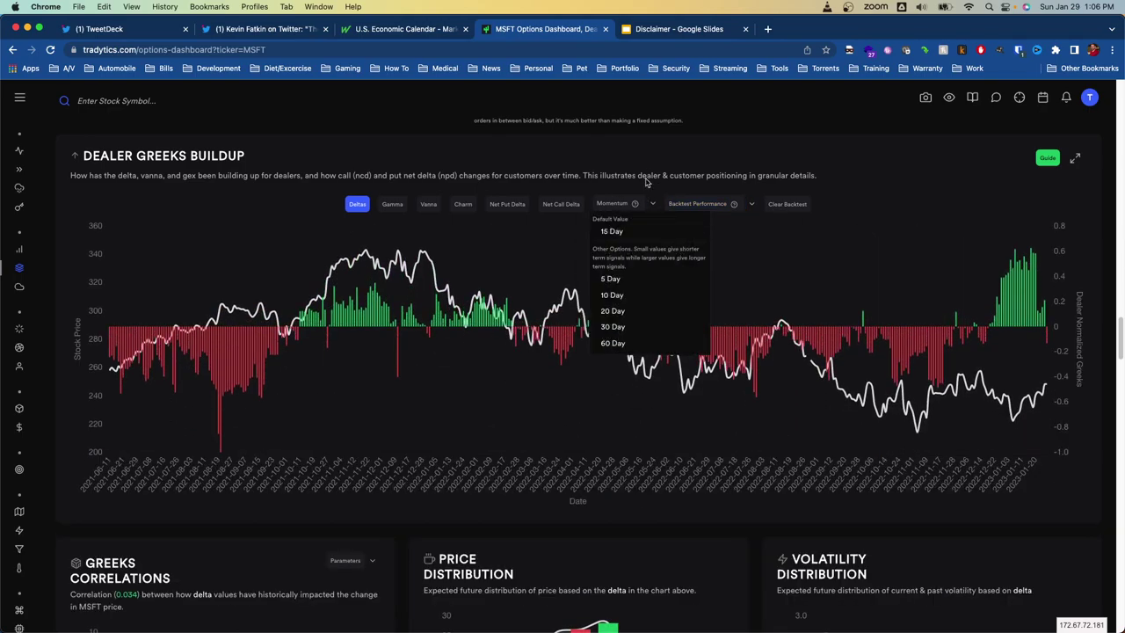
{"action": "left_click", "coordinate": [612, 232]}
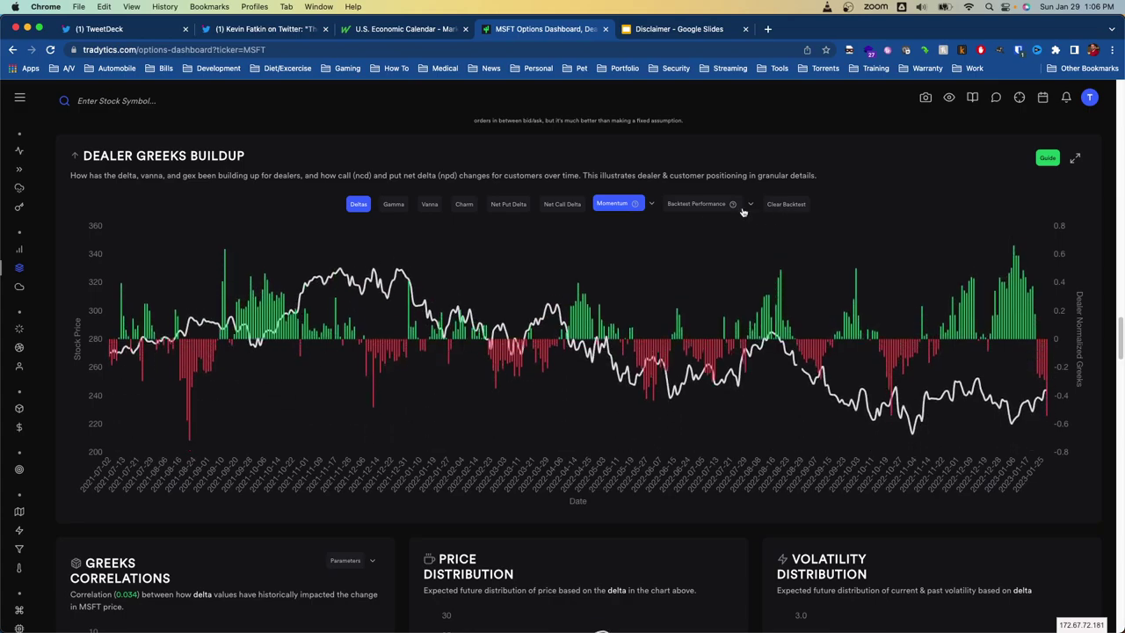
Step: Run the momentum backtest with the Buy < 0, Short > 0 strategy
{"action": "left_click", "coordinate": [732, 206]}
{"action": "left_click", "coordinate": [670, 306]}
{"action": "left_click", "coordinate": [672, 294]}
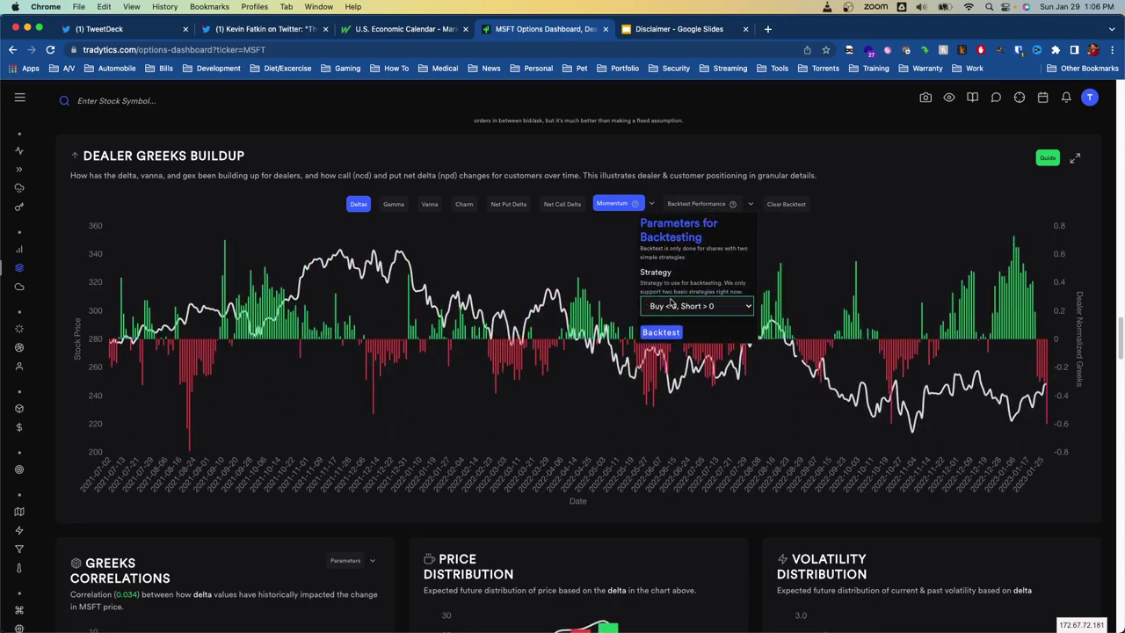
{"action": "left_click", "coordinate": [661, 333]}
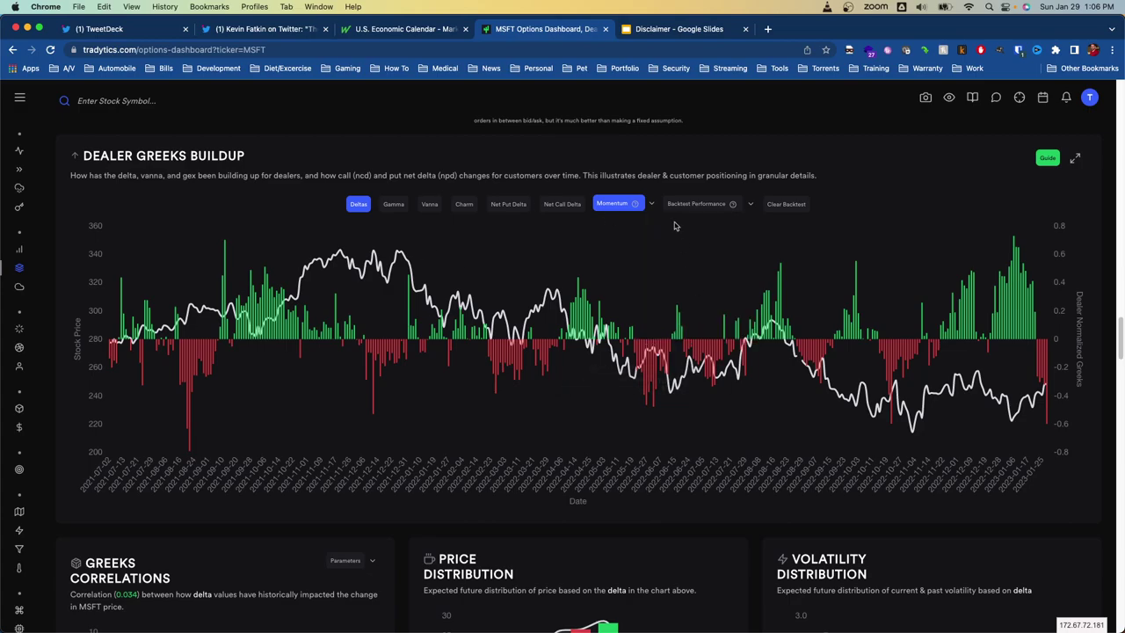
{"action": "left_click", "coordinate": [637, 206]}
{"action": "left_click", "coordinate": [661, 332]}
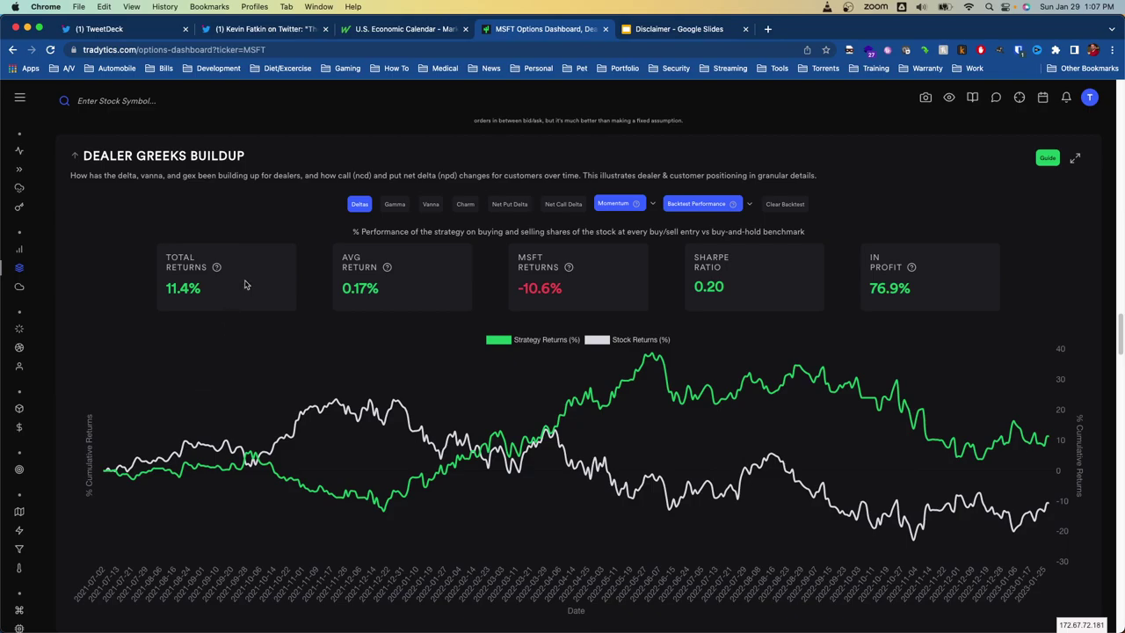
Step: Review the 11.4% total return, then clear the backtest back to the momentum chart
{"action": "left_click_drag", "start_coordinate": [232, 285], "coordinate": [150, 290]}
{"action": "left_click", "coordinate": [163, 286]}
{"action": "left_click", "coordinate": [221, 293]}
{"action": "left_click", "coordinate": [150, 290]}
{"action": "left_click_drag", "start_coordinate": [200, 286], "coordinate": [166, 288]}
{"action": "left_click", "coordinate": [167, 287]}
{"action": "left_click", "coordinate": [783, 205]}
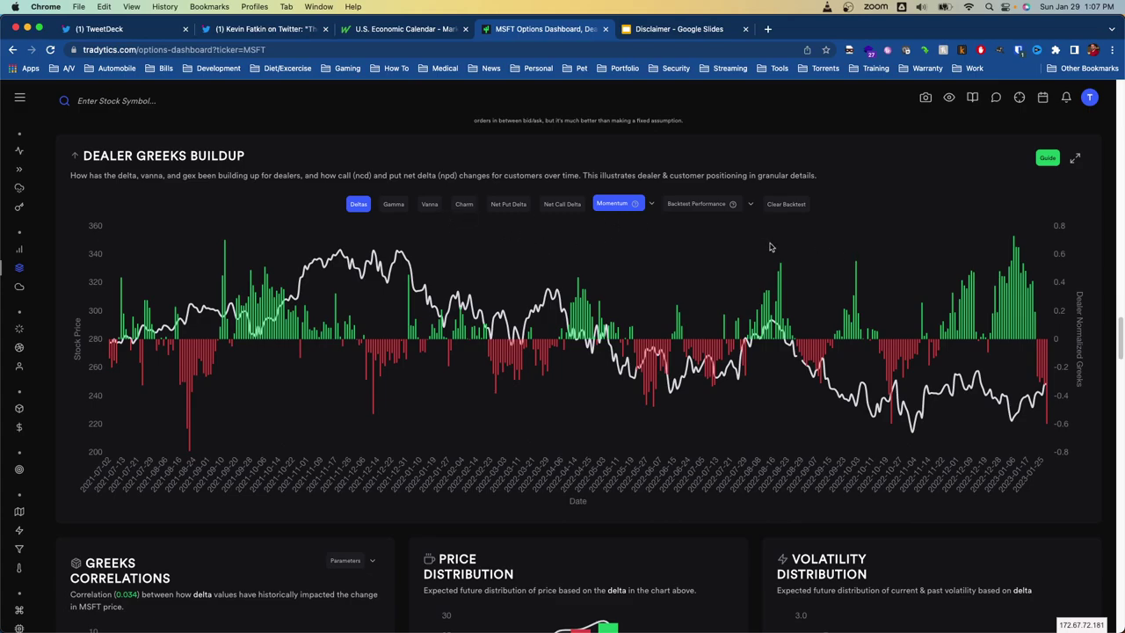
Step: Load GOOGL from the stock symbol search and scroll down to its Dealer Greeks Buildup chart
{"action": "left_click", "coordinate": [167, 104]}
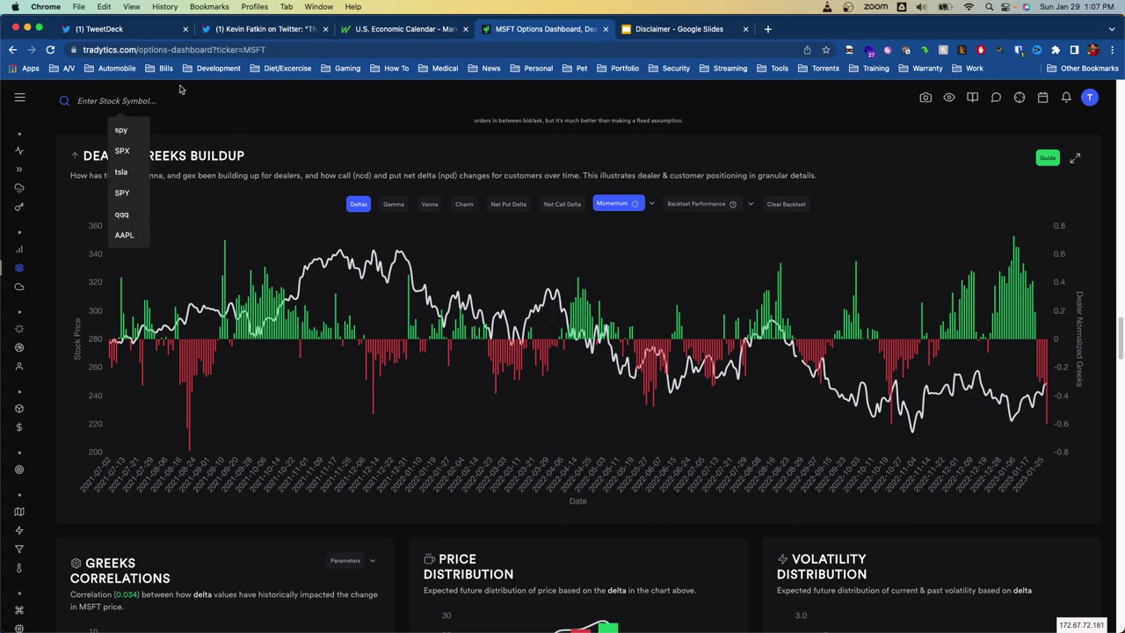
{"action": "type", "text": "GOOGL"}
{"action": "key", "text": "Return"}
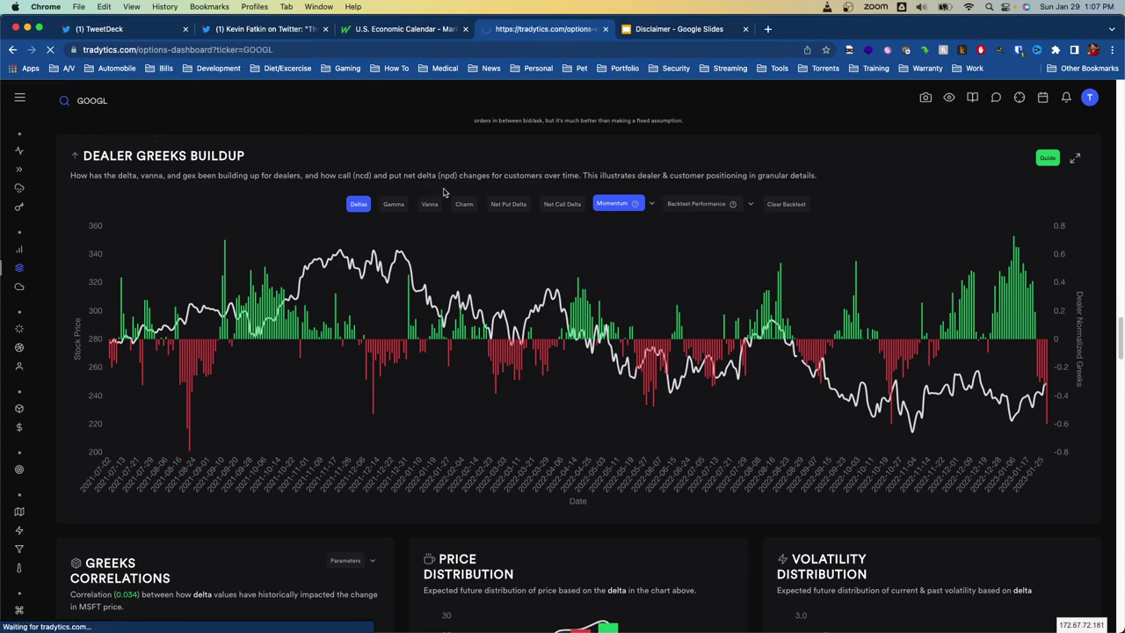
{"action": "scroll", "coordinate": [527, 154], "scroll_direction": "down", "scroll_amount": 5}
{"action": "scroll", "coordinate": [527, 154], "scroll_direction": "down", "scroll_amount": 20}
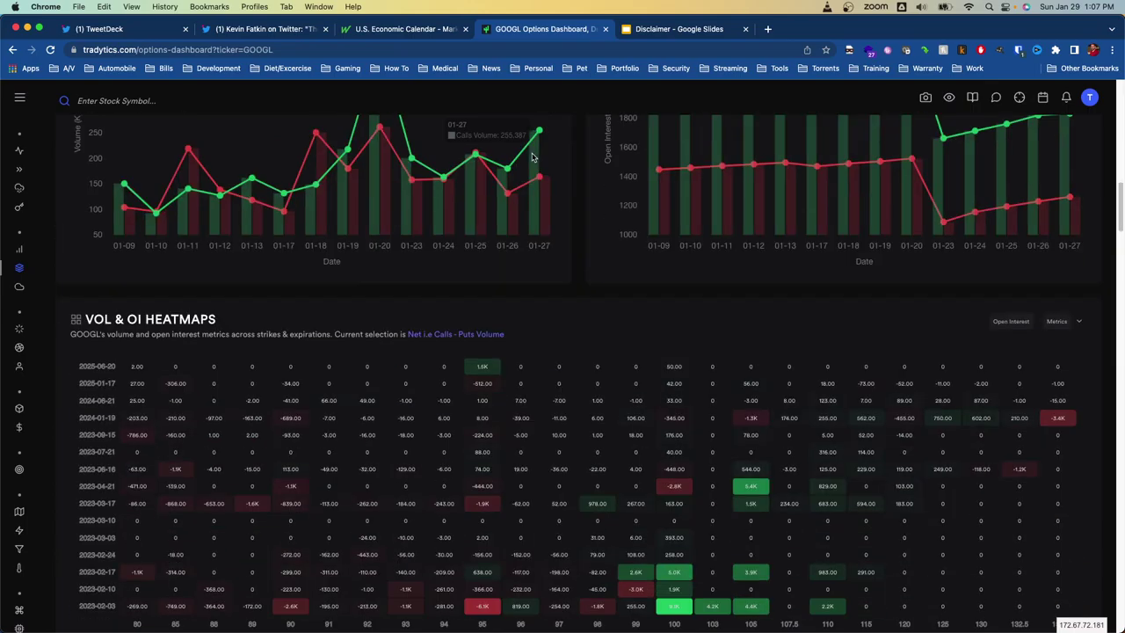
{"action": "scroll", "coordinate": [646, 152], "scroll_direction": "up", "scroll_amount": 5}
{"action": "scroll", "coordinate": [858, 428], "scroll_direction": "down", "scroll_amount": 1}
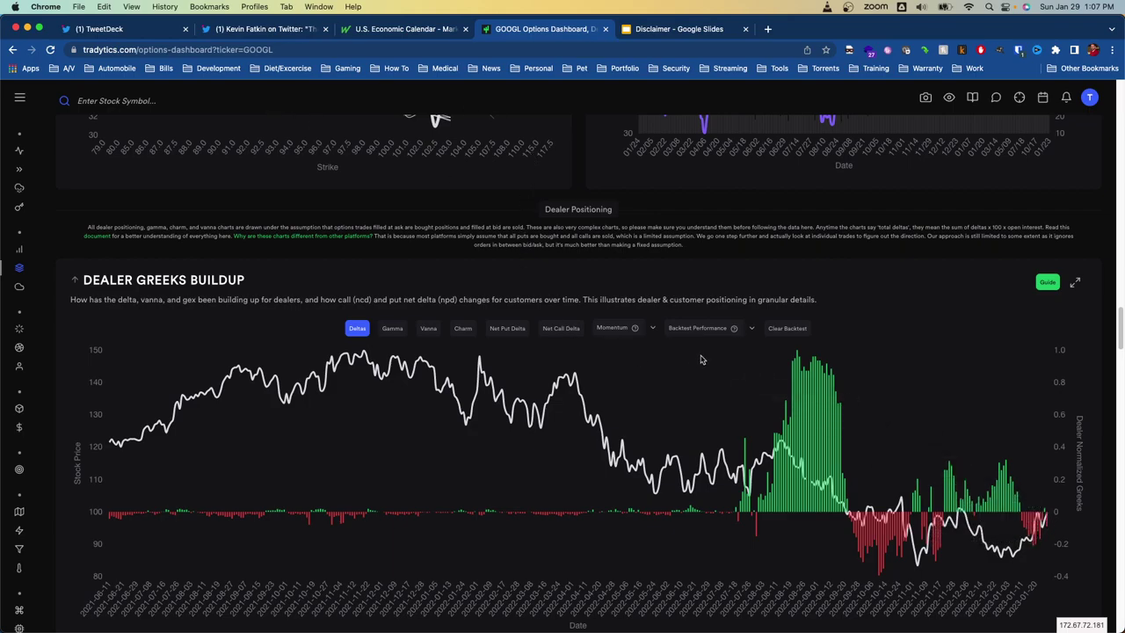
Step: Run the GOOGL deltas backtest with the Buy < 0, Short > 0 strategy
{"action": "scroll", "coordinate": [689, 296], "scroll_direction": "down", "scroll_amount": 1}
{"action": "left_click", "coordinate": [703, 307]}
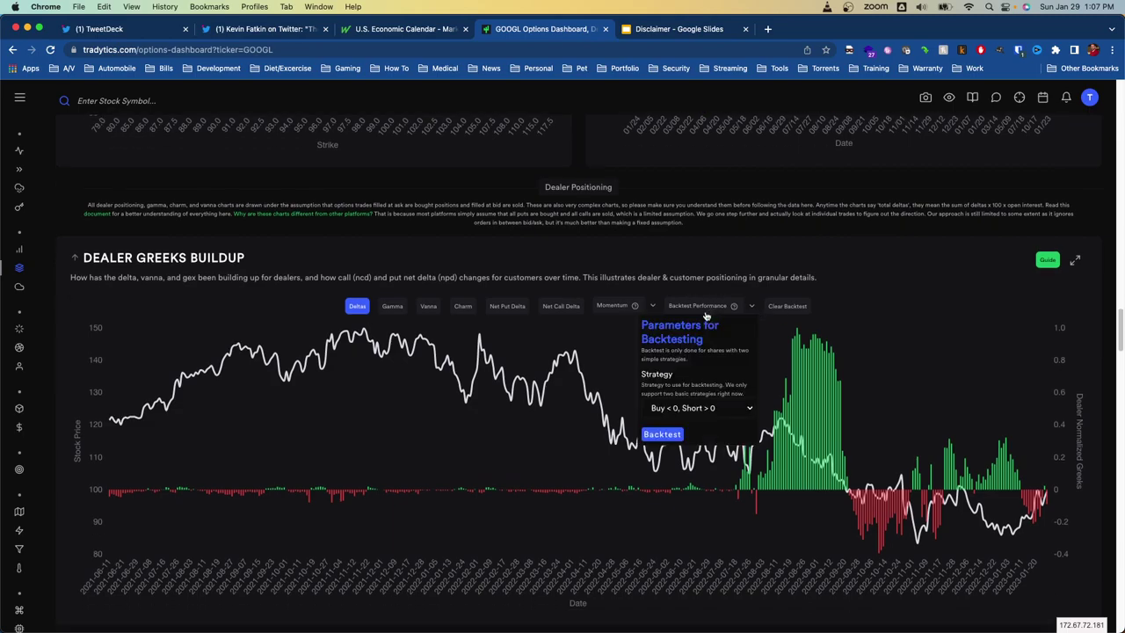
{"action": "left_click", "coordinate": [677, 410]}
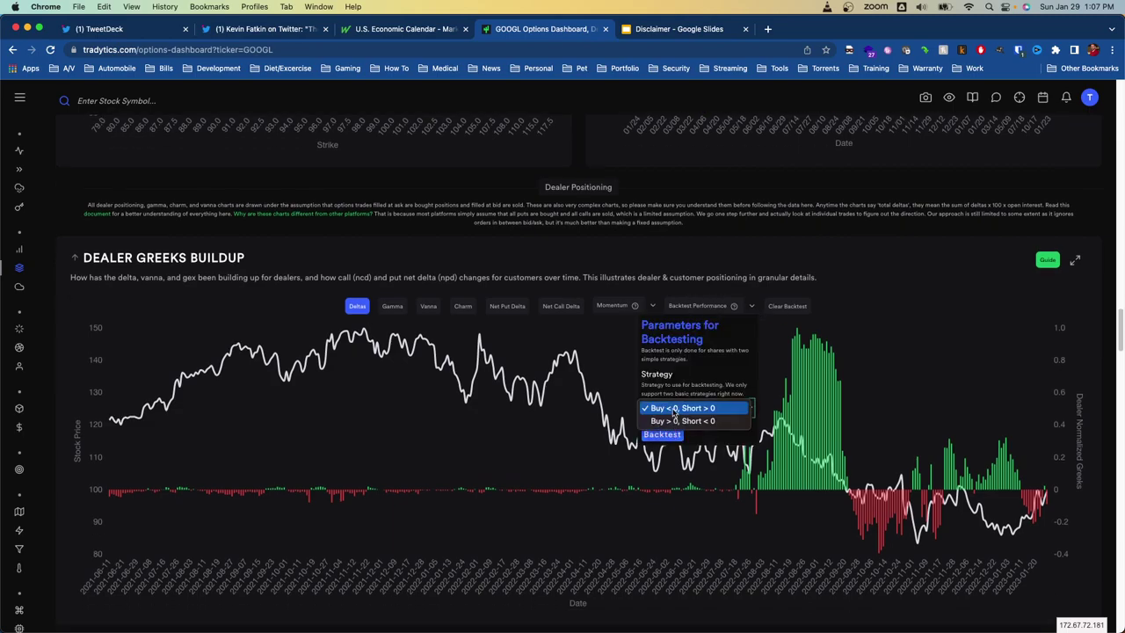
{"action": "left_click", "coordinate": [674, 410]}
{"action": "left_click", "coordinate": [663, 434]}
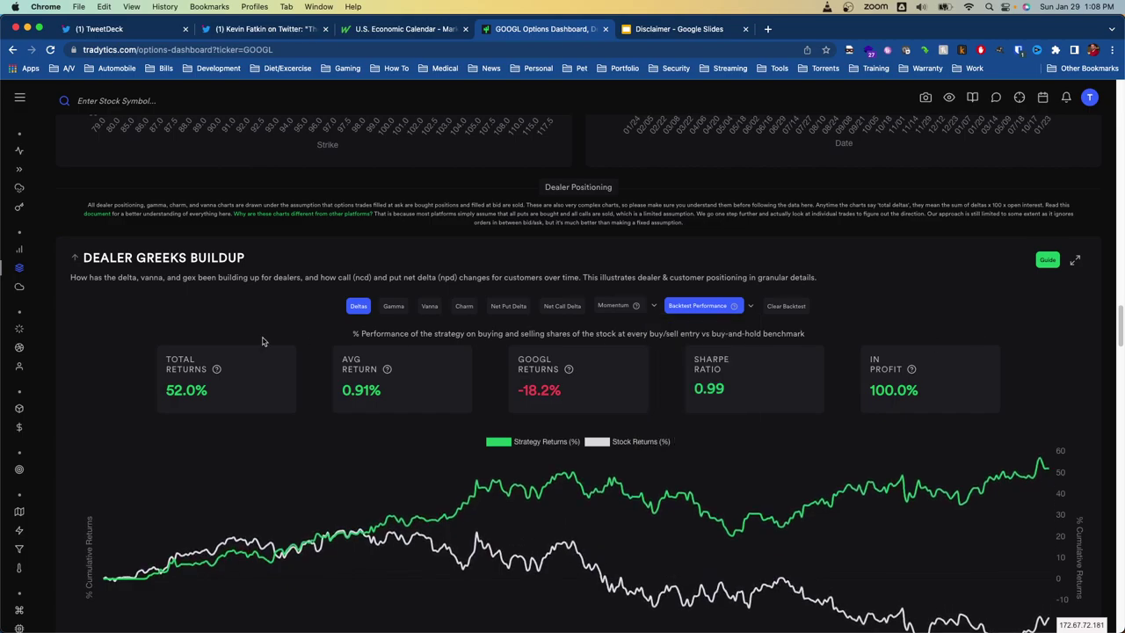
Step: Review the results: 52.0% total return and 100.0% in profit
{"action": "scroll", "coordinate": [208, 352], "scroll_direction": "down", "scroll_amount": 1}
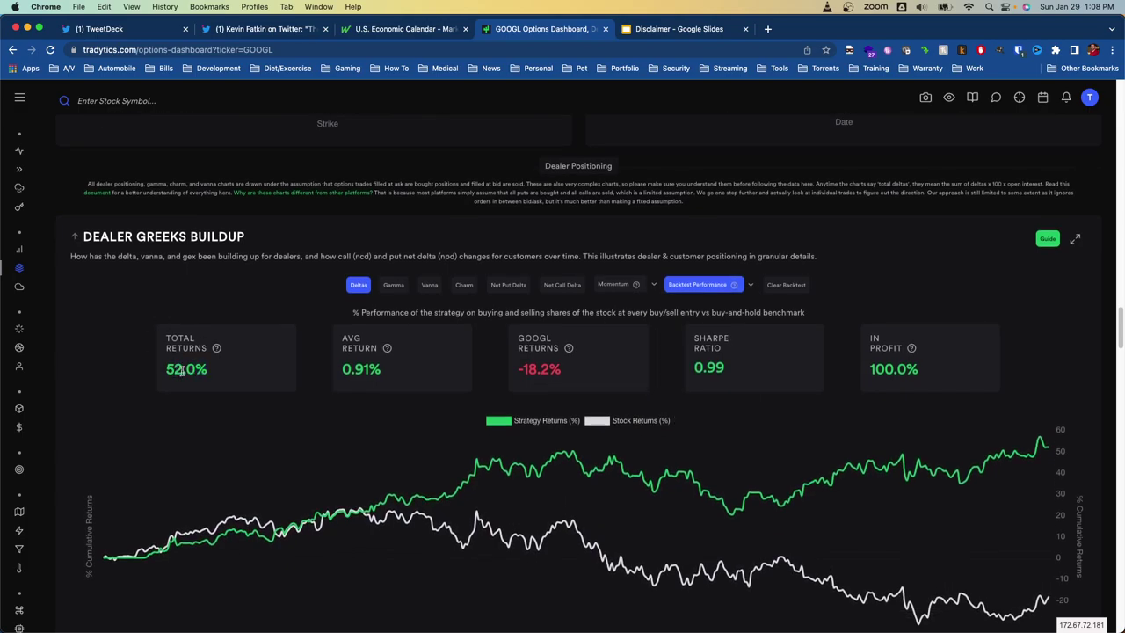
{"action": "left_click_drag", "start_coordinate": [957, 373], "coordinate": [846, 380]}
{"action": "left_click", "coordinate": [841, 378]}
{"action": "scroll", "coordinate": [841, 378], "scroll_direction": "down", "scroll_amount": 1}
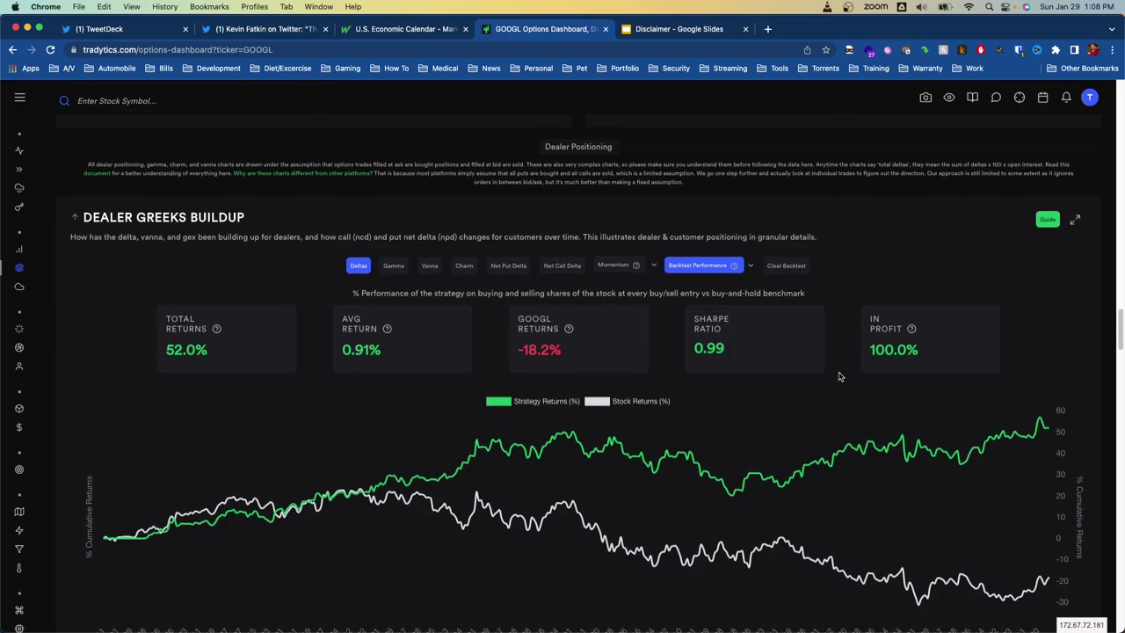
{"action": "scroll", "coordinate": [823, 343], "scroll_direction": "down", "scroll_amount": 5}
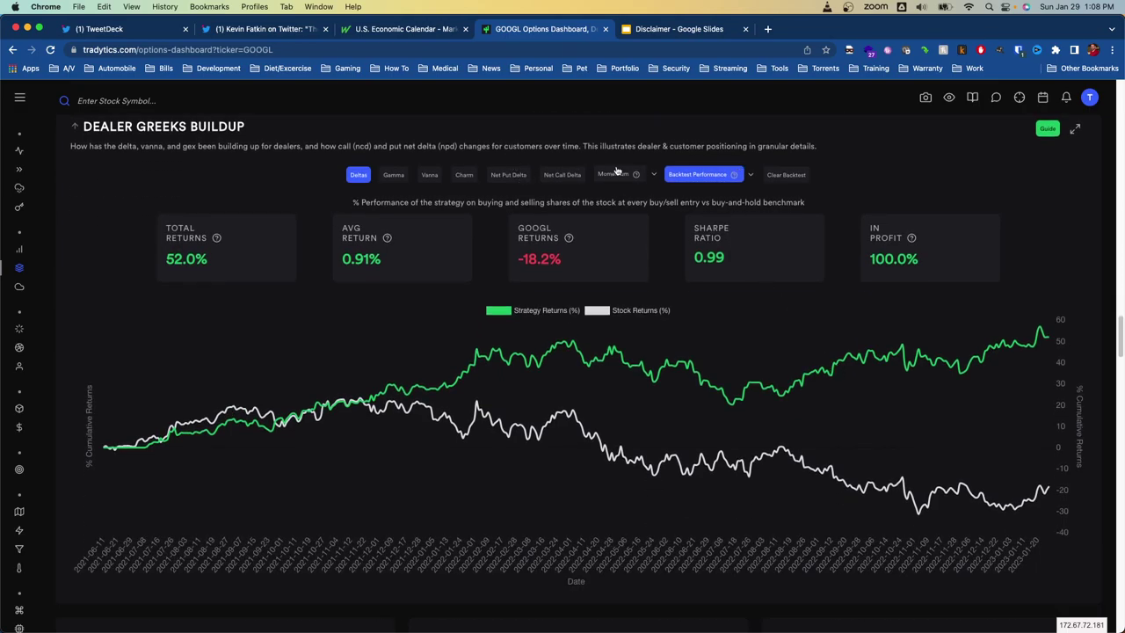
Step: Clear the delta backtest and run a momentum backtest on GOOGL
{"action": "left_click", "coordinate": [754, 174]}
{"action": "left_click", "coordinate": [632, 174]}
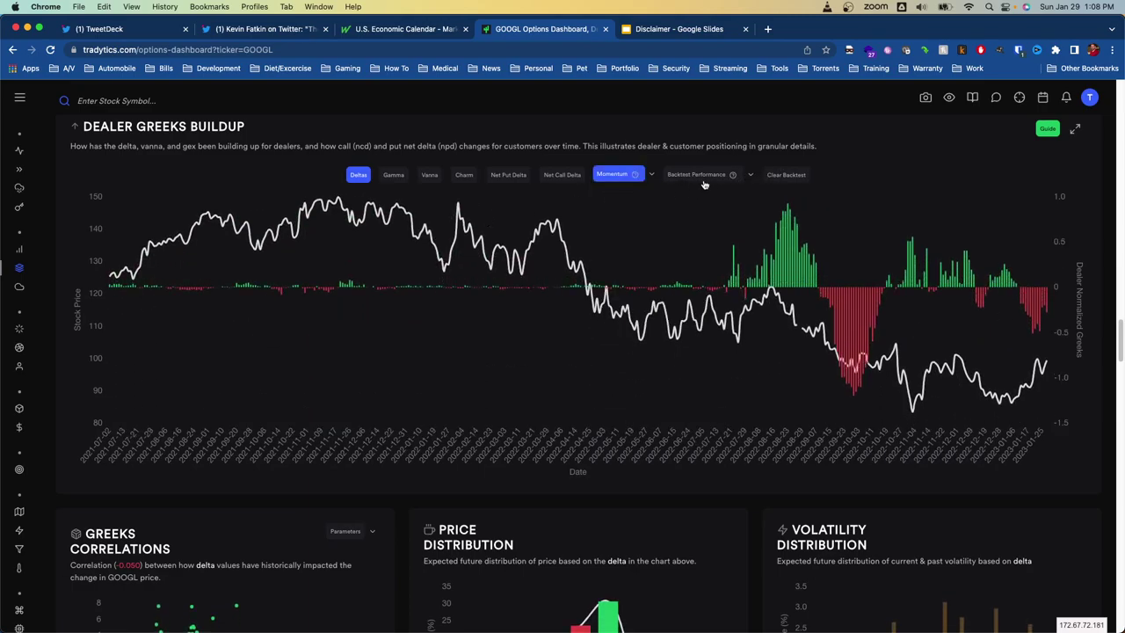
{"action": "mouse_move", "coordinate": [704, 183]}
{"action": "left_click", "coordinate": [669, 304]}
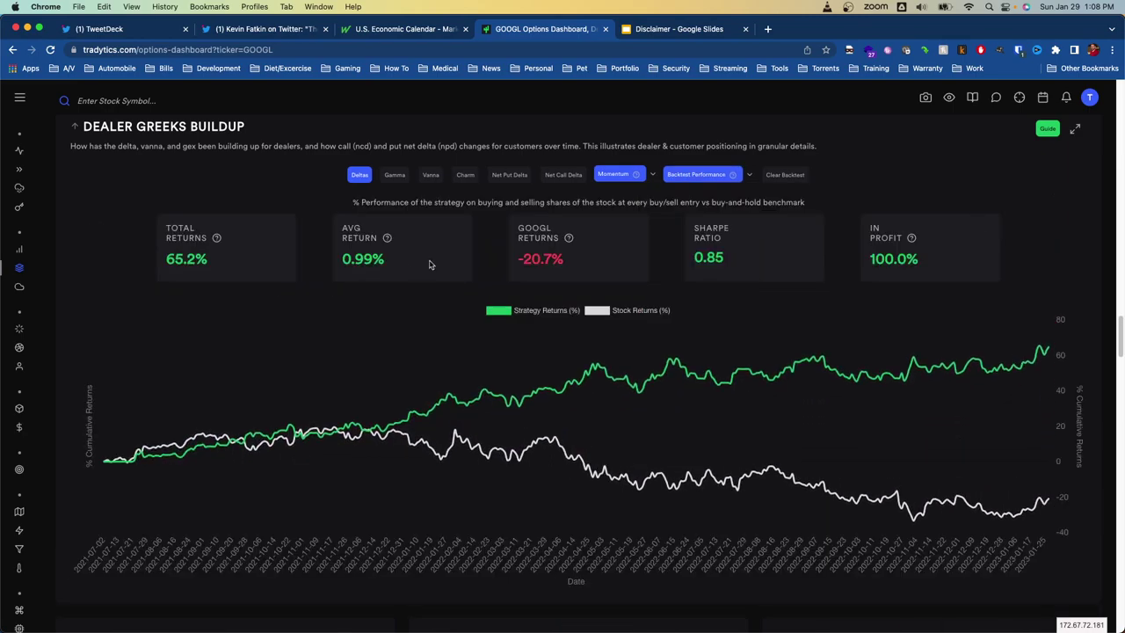
Step: Note the 65.2% total return, then clear the momentum backtest from the chart
{"action": "left_click_drag", "start_coordinate": [218, 263], "coordinate": [160, 269]}
{"action": "left_click", "coordinate": [160, 268]}
{"action": "scroll", "coordinate": [329, 240], "scroll_direction": "down", "scroll_amount": 5}
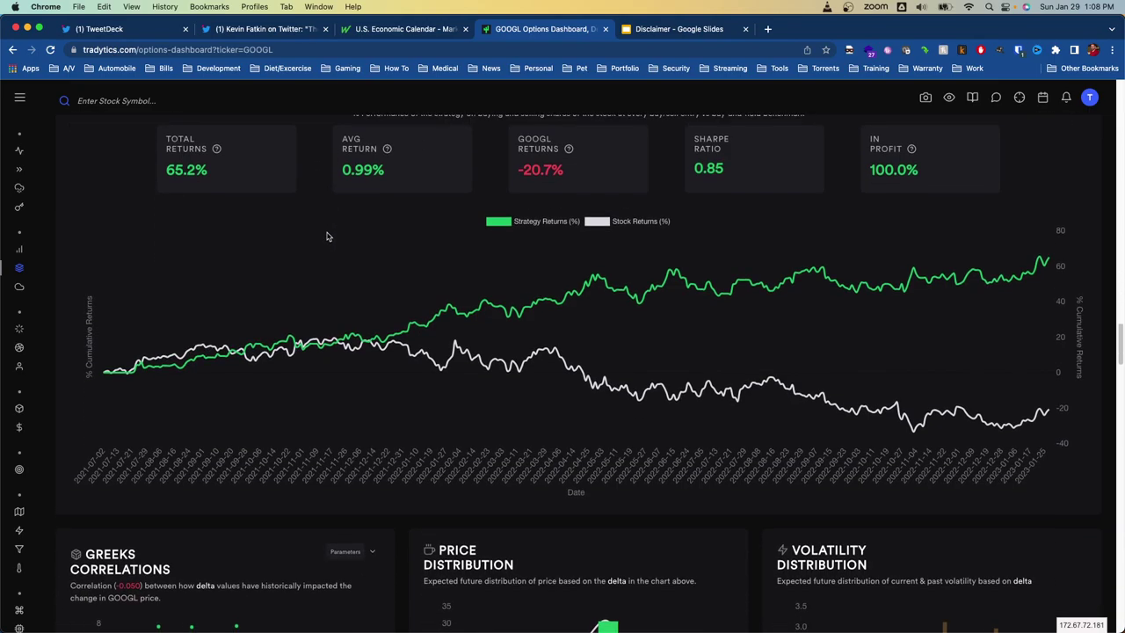
{"action": "scroll", "coordinate": [496, 223], "scroll_direction": "up", "scroll_amount": 7}
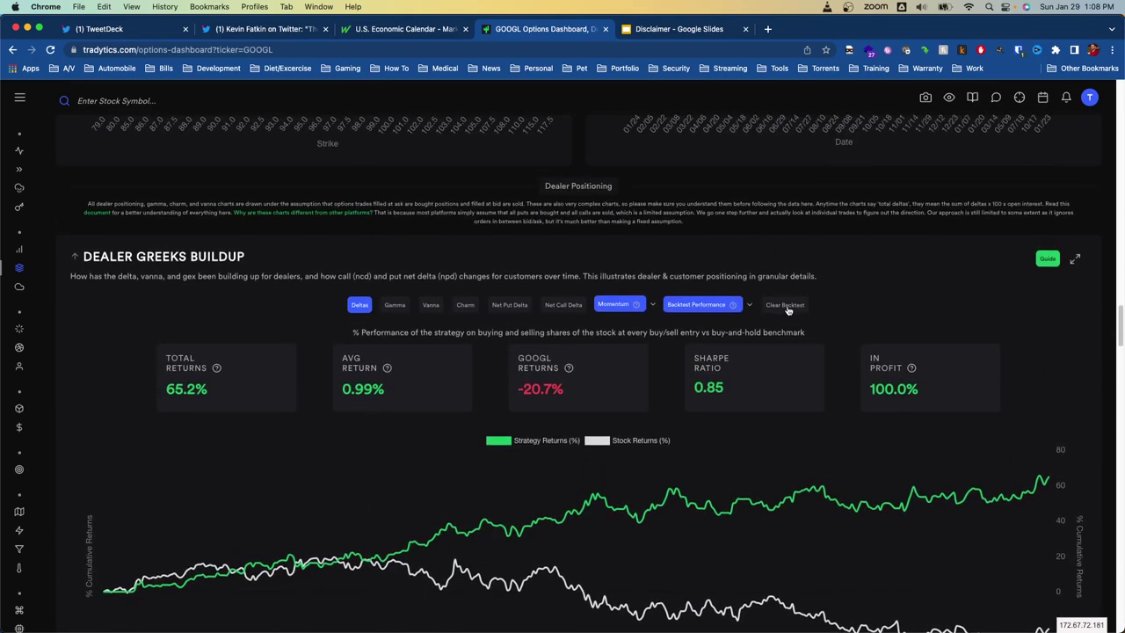
{"action": "left_click", "coordinate": [785, 305]}
{"action": "scroll", "coordinate": [398, 287], "scroll_direction": "down", "scroll_amount": 15}
{"action": "scroll", "coordinate": [209, 264], "scroll_direction": "up", "scroll_amount": 12}
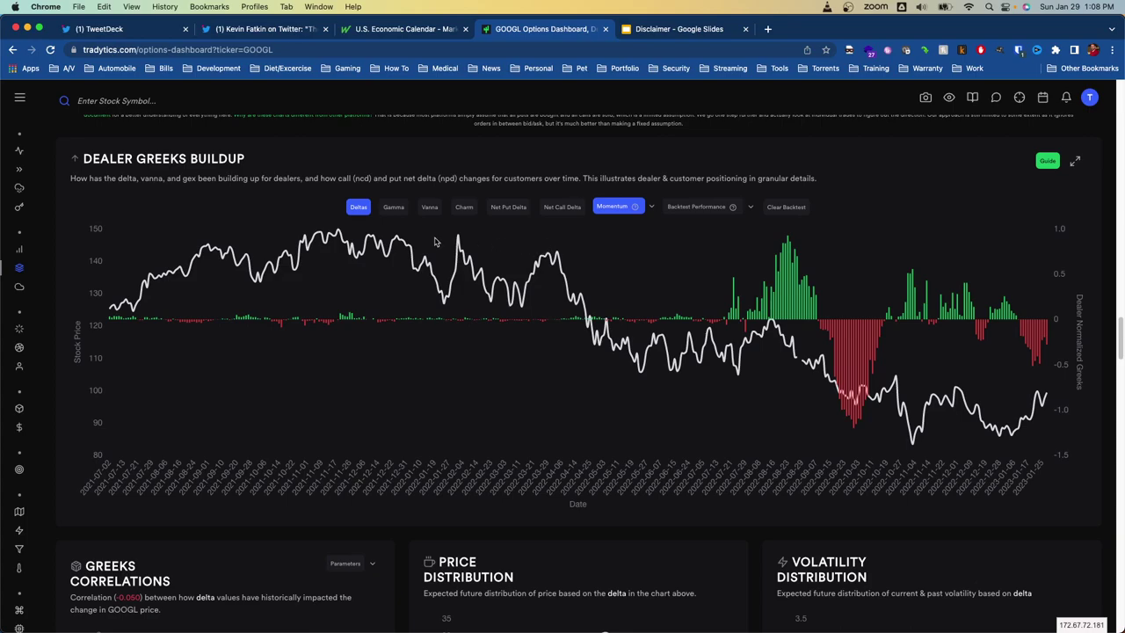
Step: Set the Greeks Correlations future change period to 3 Days and apply it
{"action": "scroll", "coordinate": [257, 318], "scroll_direction": "down", "scroll_amount": 5}
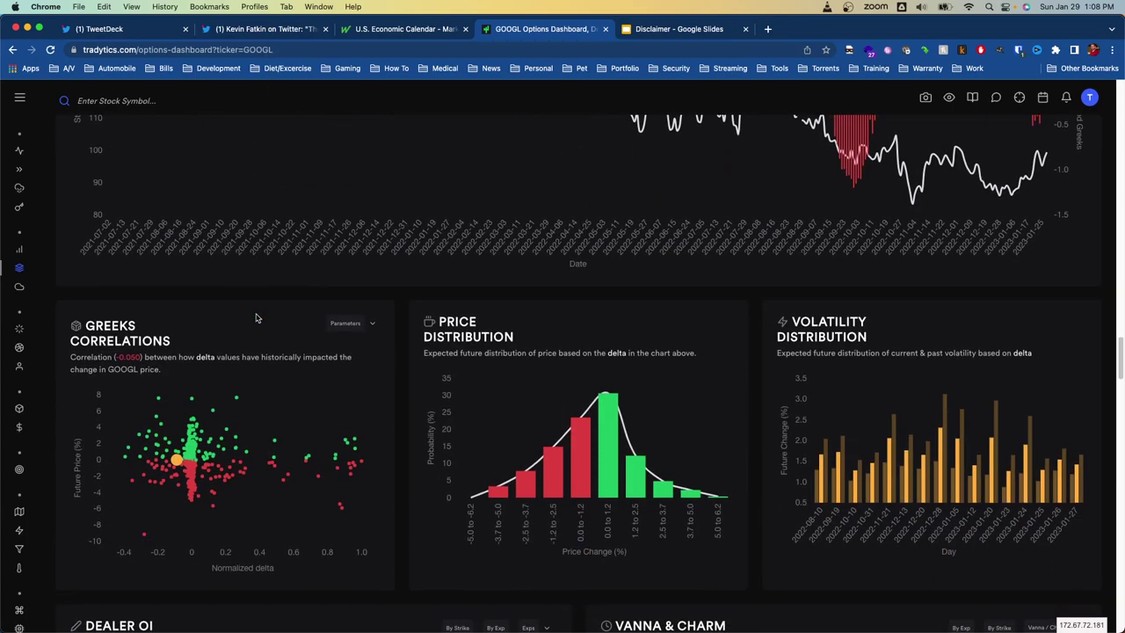
{"action": "left_click_drag", "start_coordinate": [248, 321], "coordinate": [266, 379]}
{"action": "left_click", "coordinate": [316, 401]}
{"action": "left_click", "coordinate": [356, 321]}
{"action": "left_click", "coordinate": [310, 408]}
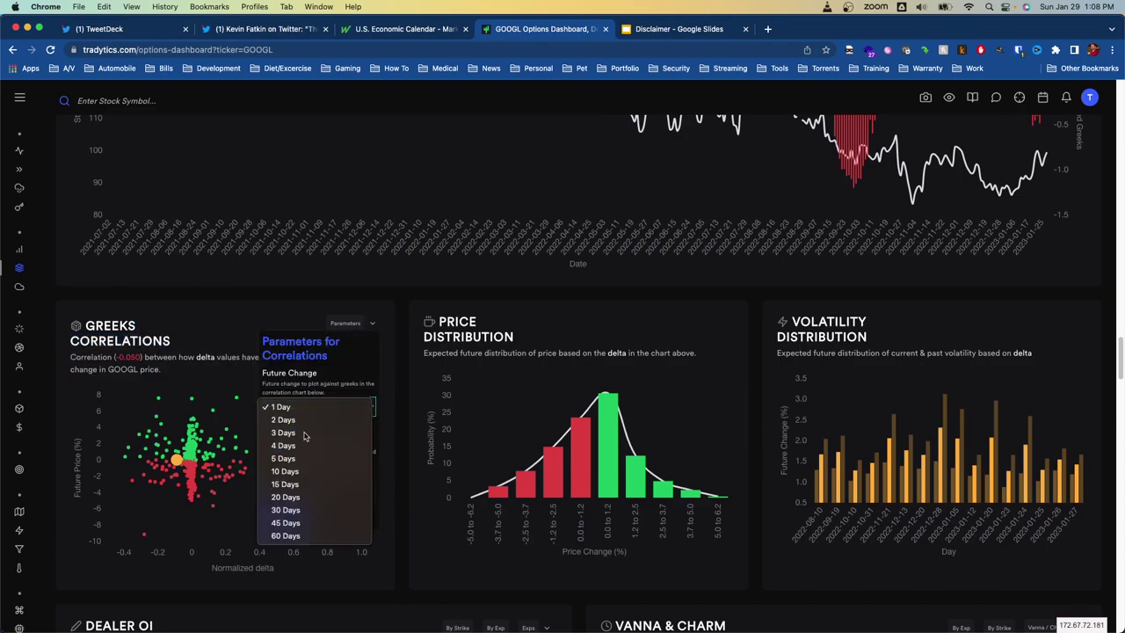
{"action": "left_click", "coordinate": [299, 436]}
{"action": "left_click", "coordinate": [281, 518]}
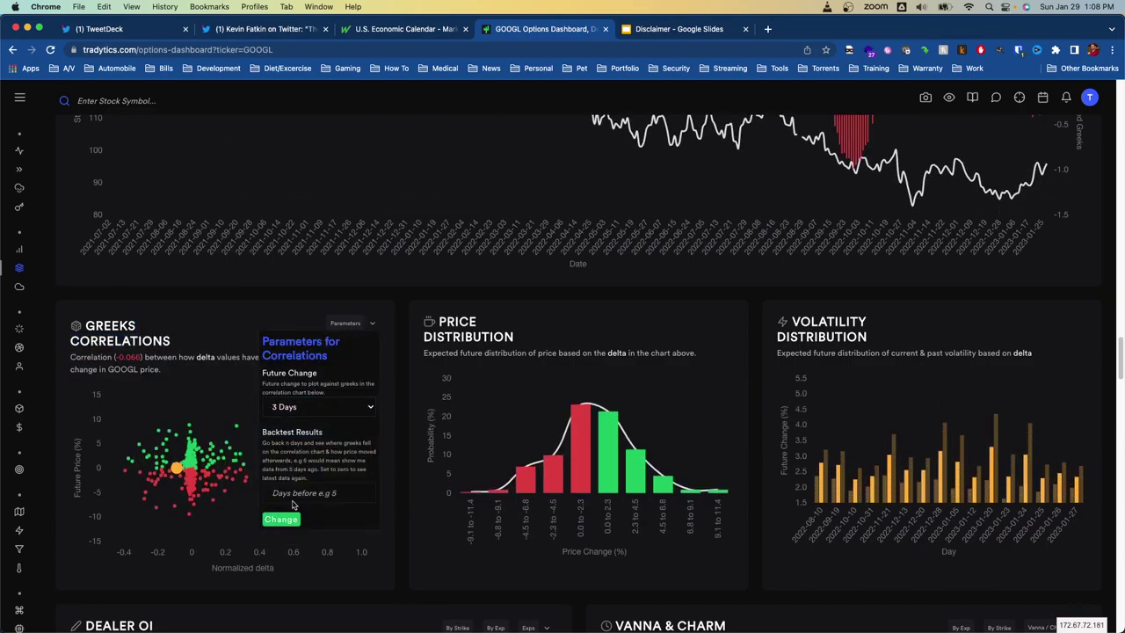
Step: Note the -0.066 correlation, then recalculate with a longer future change period
{"action": "mouse_move", "coordinate": [120, 358]}
{"action": "left_mouse_down"}
{"action": "mouse_move", "coordinate": [145, 359]}
{"action": "mouse_move", "coordinate": [120, 357]}
{"action": "left_mouse_up"}
{"action": "double_click", "coordinate": [147, 358]}
{"action": "left_click", "coordinate": [150, 357]}
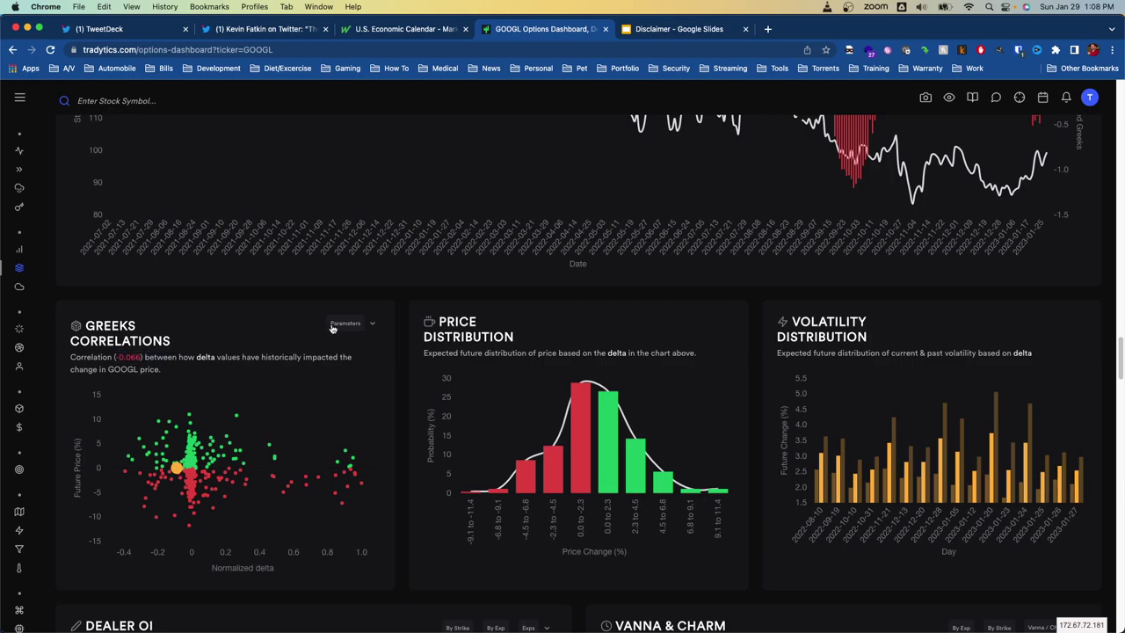
{"action": "mouse_move", "coordinate": [334, 325]}
{"action": "left_click", "coordinate": [343, 406]}
{"action": "left_click", "coordinate": [271, 391]}
{"action": "left_click", "coordinate": [281, 518]}
Step: Add Gamma and Vanna to the Dealer Greeks Buildup chart alongside Deltas
{"action": "scroll", "coordinate": [367, 323], "scroll_direction": "up", "scroll_amount": 2}
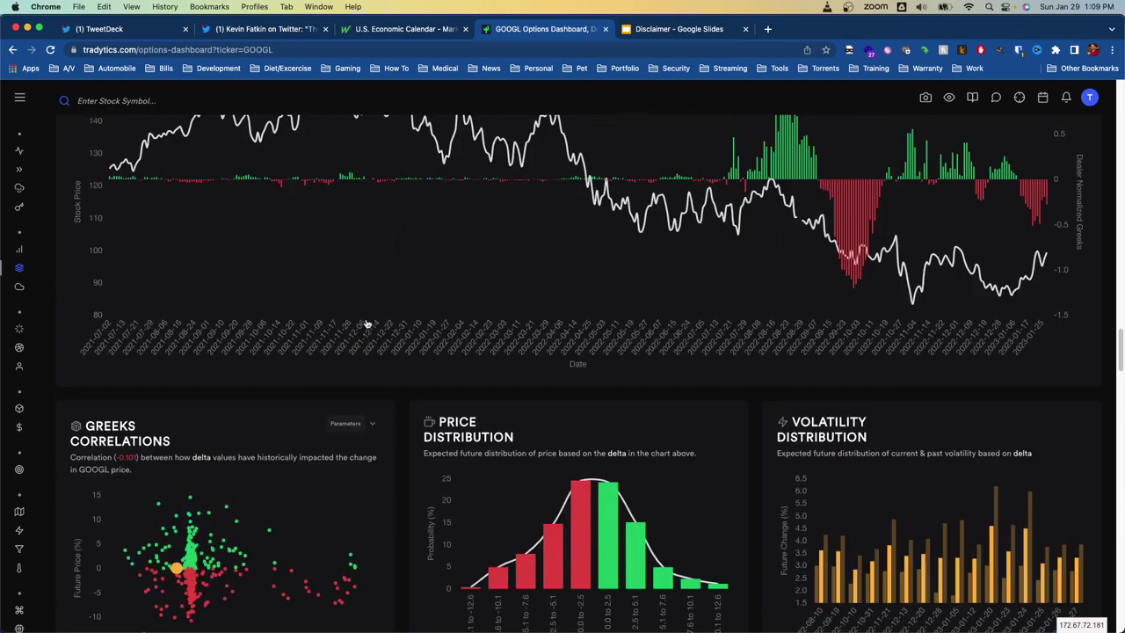
{"action": "scroll", "coordinate": [367, 324], "scroll_direction": "up", "scroll_amount": 3}
{"action": "left_click", "coordinate": [393, 346]}
{"action": "left_click", "coordinate": [430, 346]}
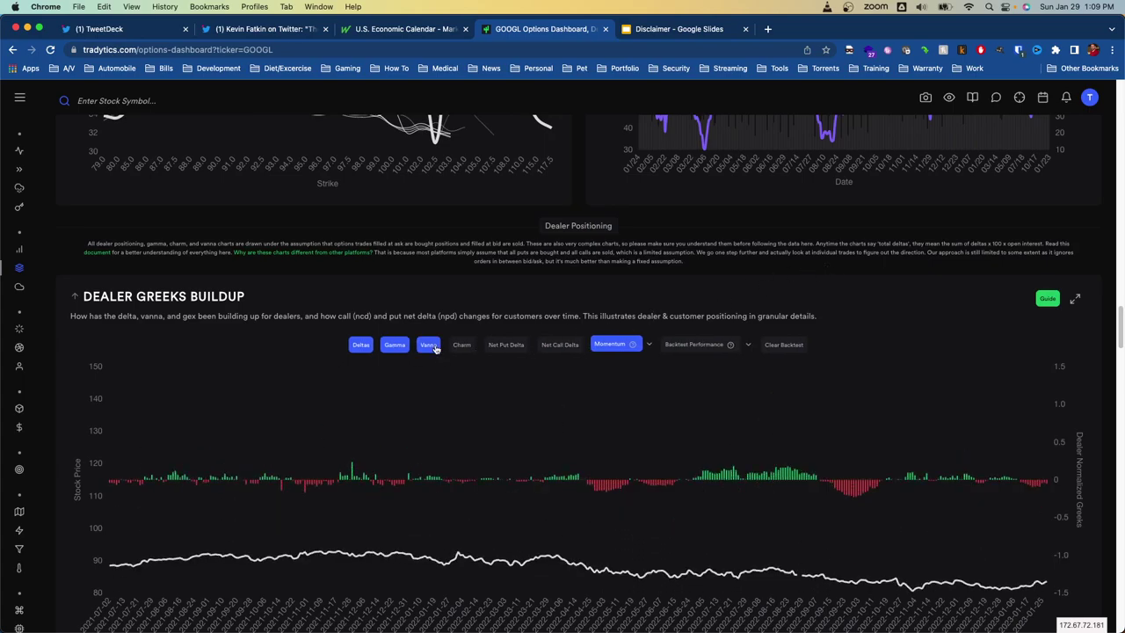
{"action": "scroll", "coordinate": [435, 349], "scroll_direction": "down", "scroll_amount": 3}
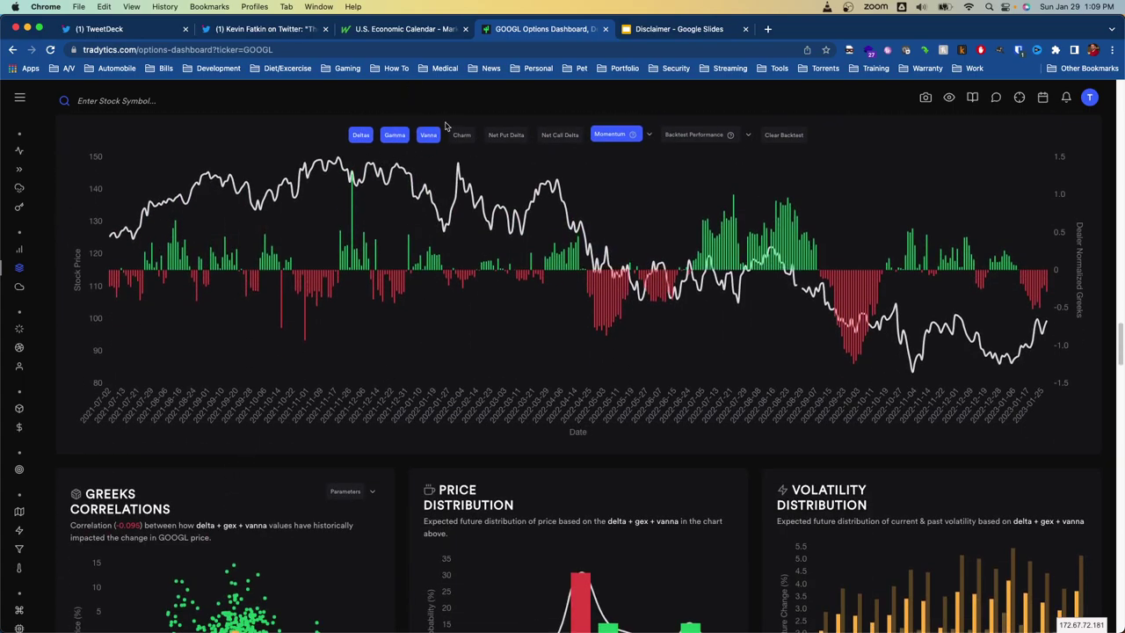
{"action": "scroll", "coordinate": [613, 240], "scroll_direction": "down", "scroll_amount": 3}
{"action": "scroll", "coordinate": [798, 264], "scroll_direction": "up", "scroll_amount": 4}
Step: Chart only Gamma, removing Vanna and Deltas and turning momentum off
{"action": "left_click", "coordinate": [429, 254]}
{"action": "left_click", "coordinate": [387, 258]}
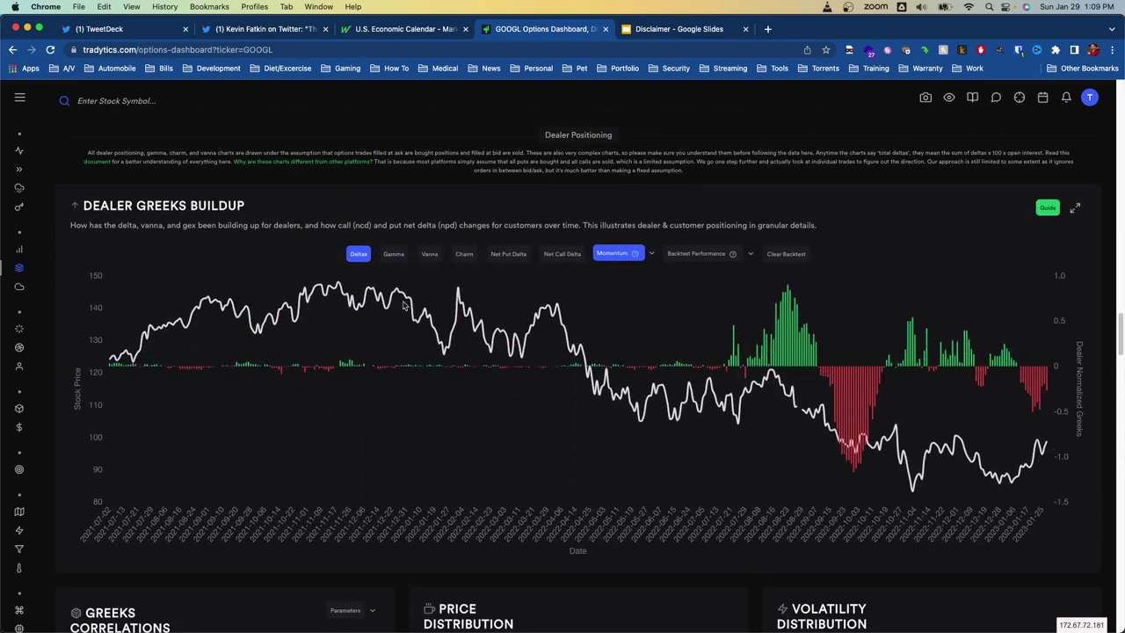
{"action": "left_click", "coordinate": [620, 264]}
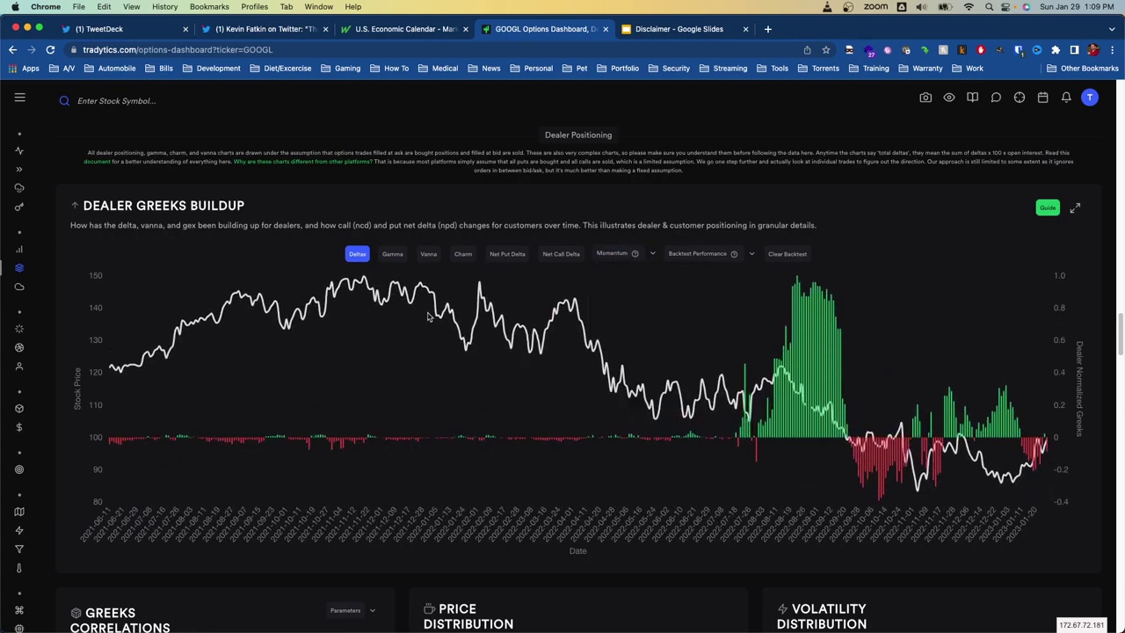
{"action": "left_click", "coordinate": [383, 253]}
{"action": "left_click", "coordinate": [369, 257]}
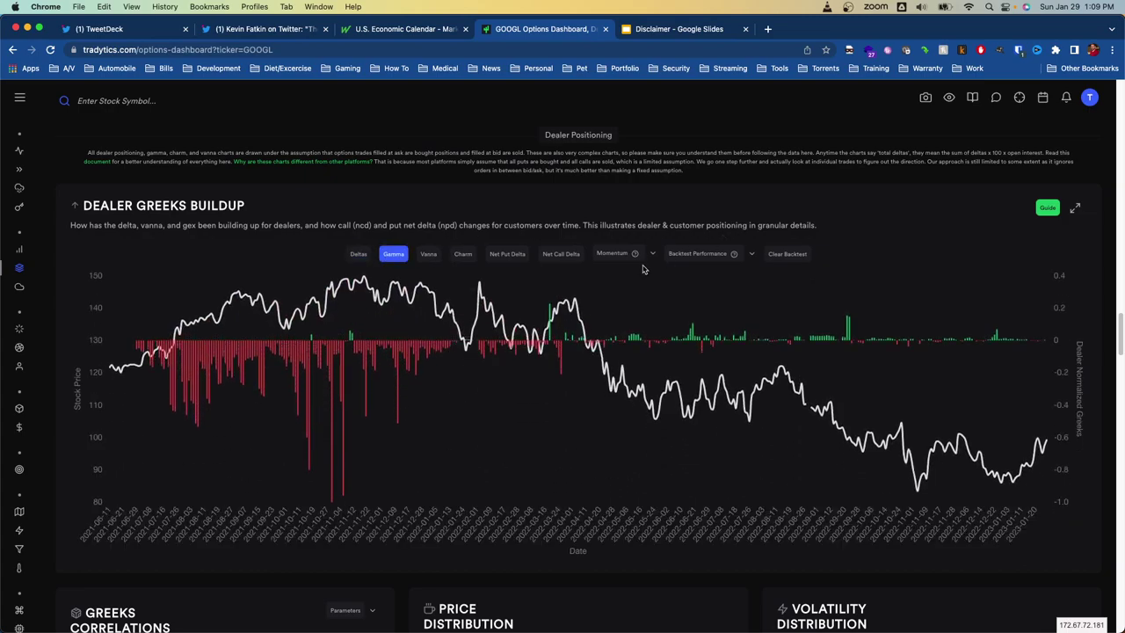
Step: Run a gamma backtest with Buy < 0, Short > 0, then clear it
{"action": "left_click", "coordinate": [747, 255]}
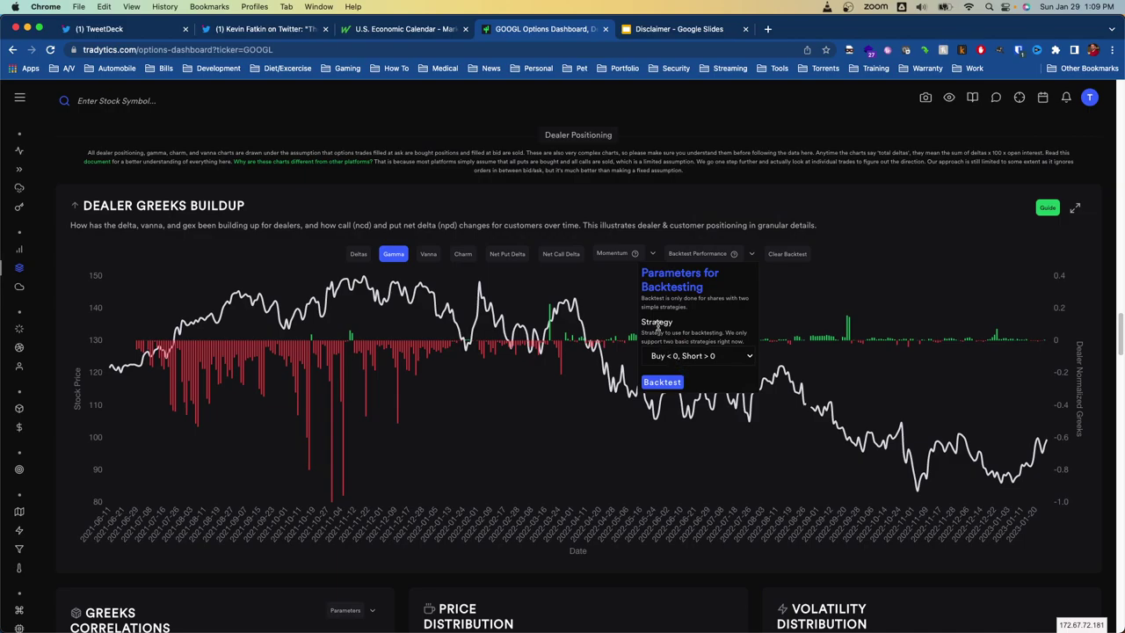
{"action": "left_click", "coordinate": [682, 377]}
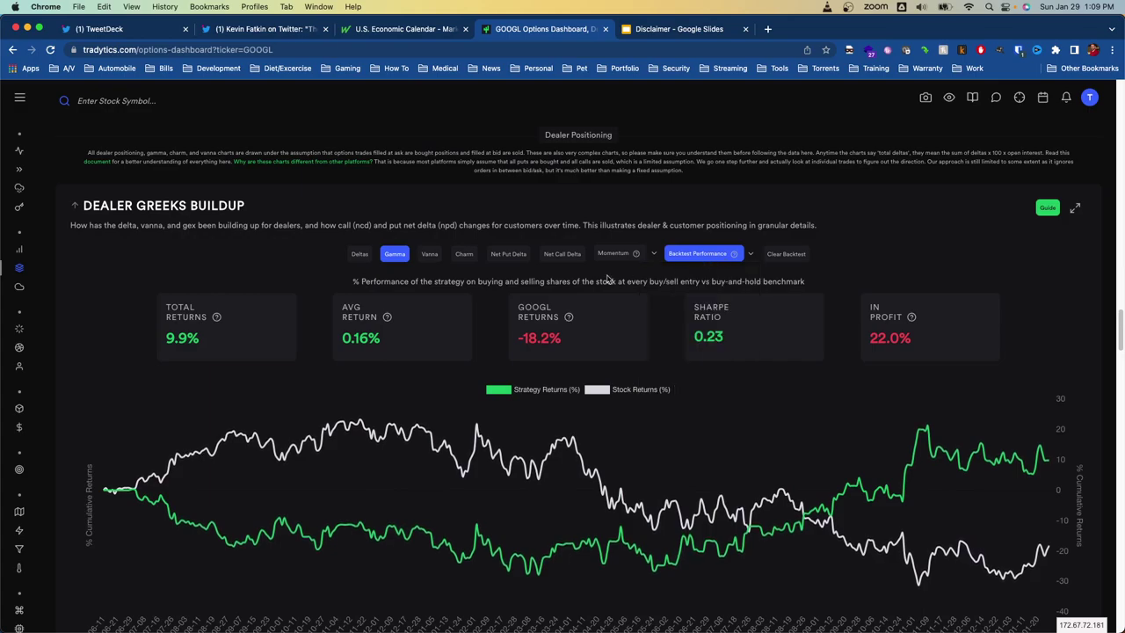
{"action": "left_click", "coordinate": [785, 255]}
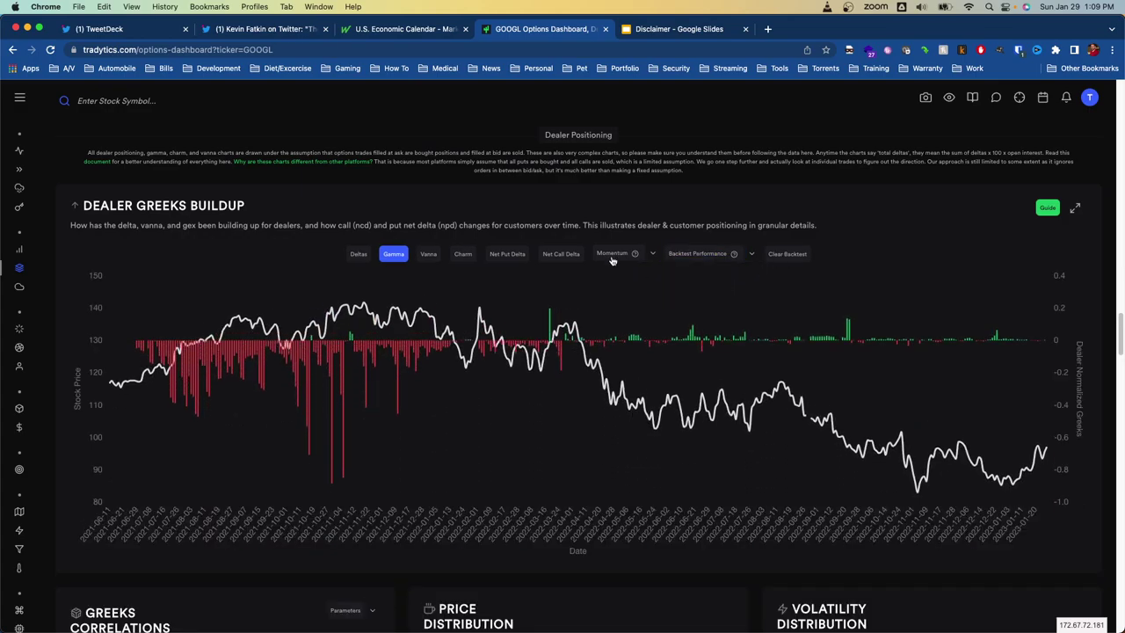
Step: Rerun the gamma backtest with Buy > 0, Short < 0, giving -9.9% total return
{"action": "mouse_move", "coordinate": [719, 253]}
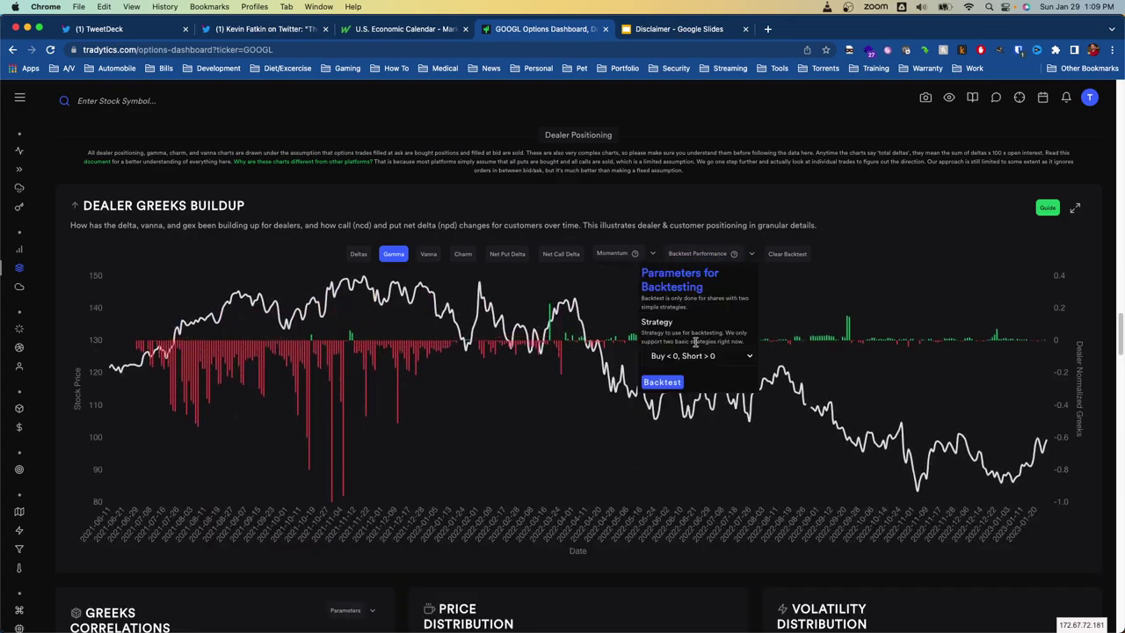
{"action": "left_click", "coordinate": [696, 355]}
{"action": "left_click", "coordinate": [697, 369]}
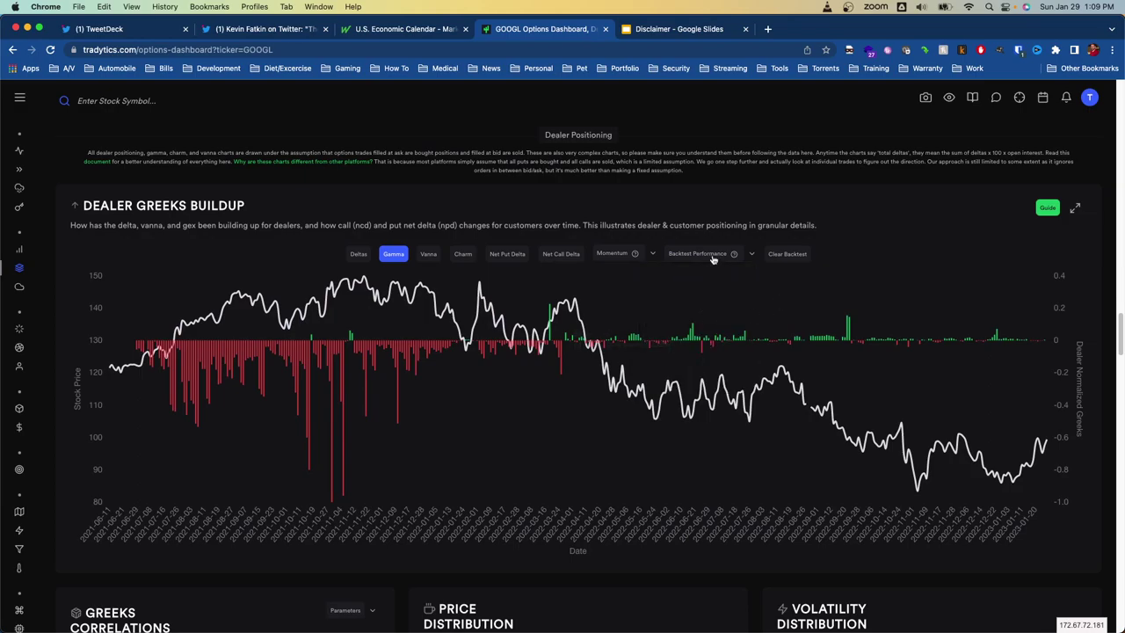
{"action": "mouse_move", "coordinate": [713, 258]}
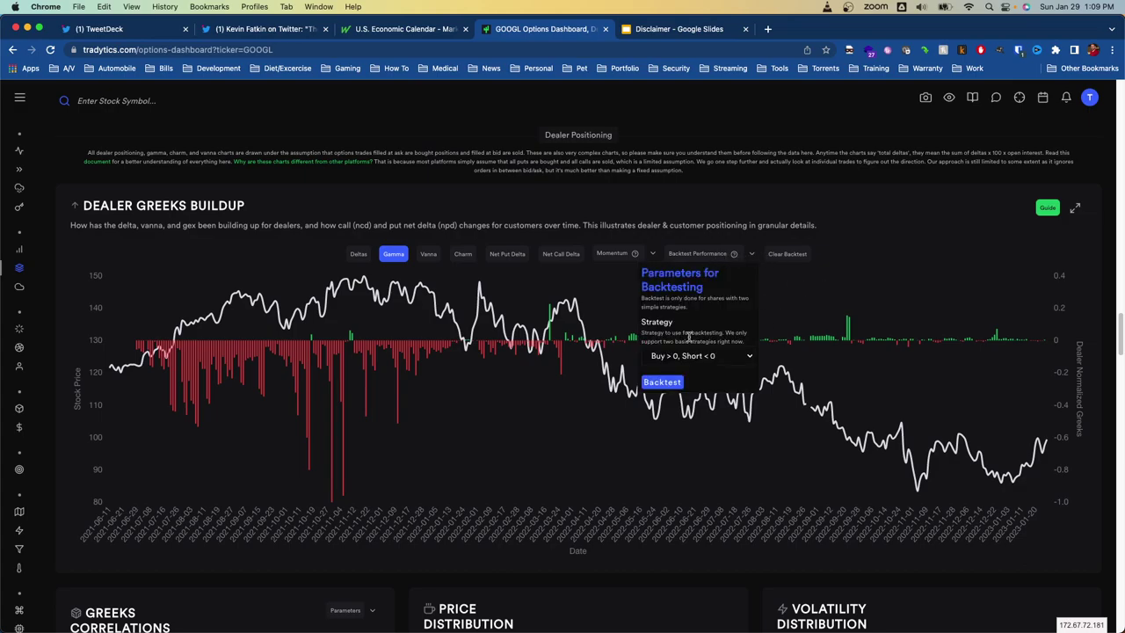
{"action": "left_click", "coordinate": [663, 384]}
{"action": "left_click_drag", "start_coordinate": [167, 330], "coordinate": [343, 337]}
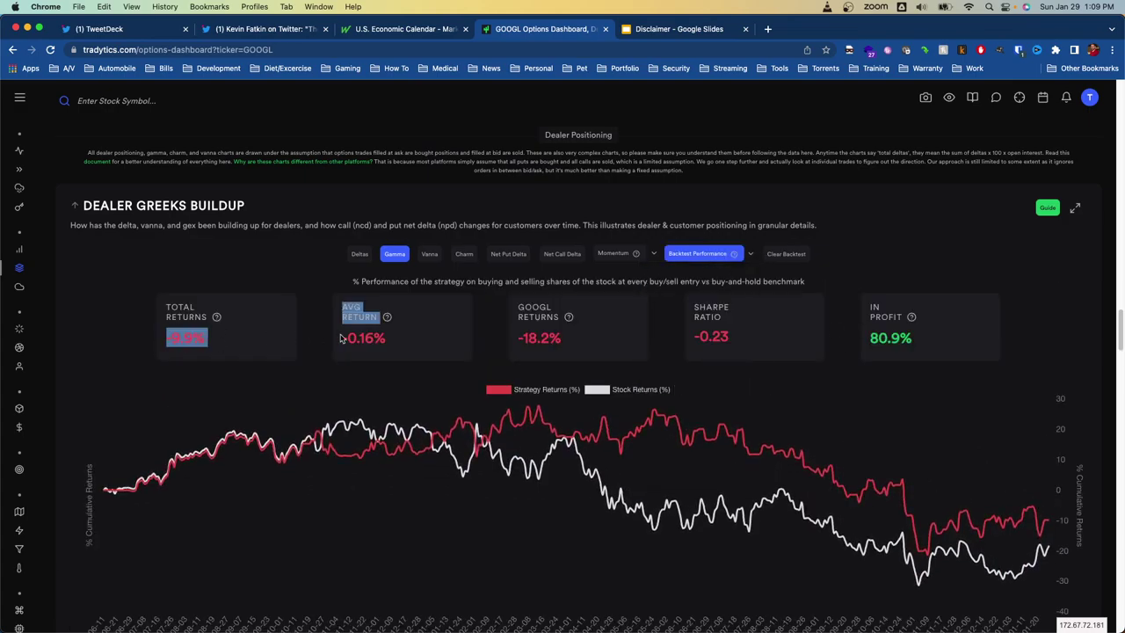
{"action": "left_click", "coordinate": [403, 325]}
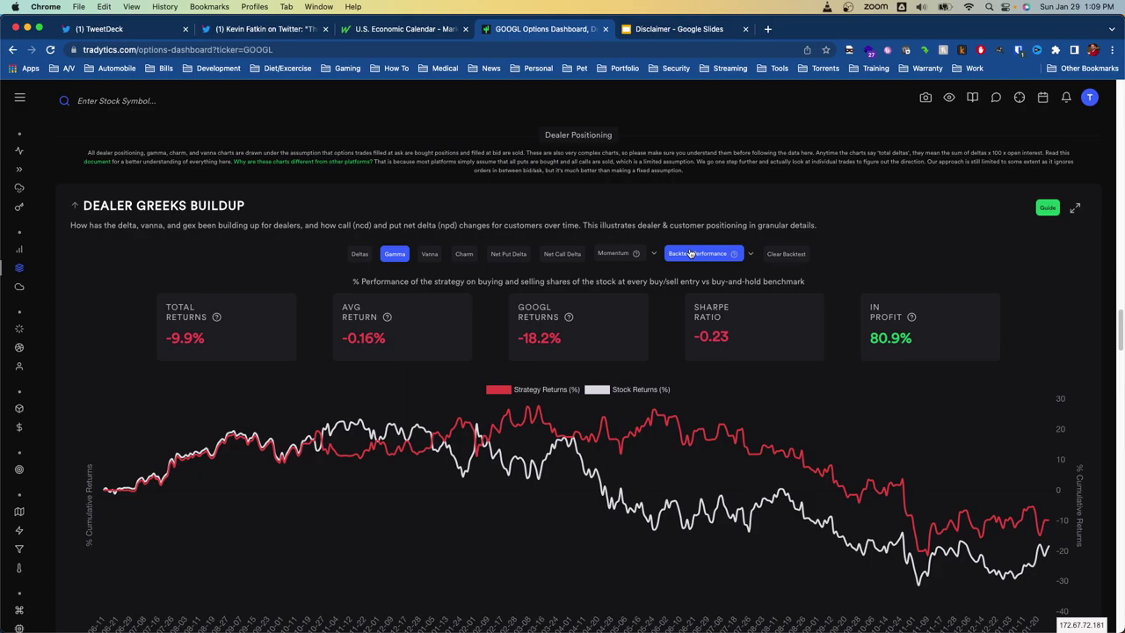
Step: Load TSLA from the symbol search and scroll to its Dealer Greeks Buildup delta chart
{"action": "left_click", "coordinate": [86, 100]}
{"action": "type", "text": "TSLA"}
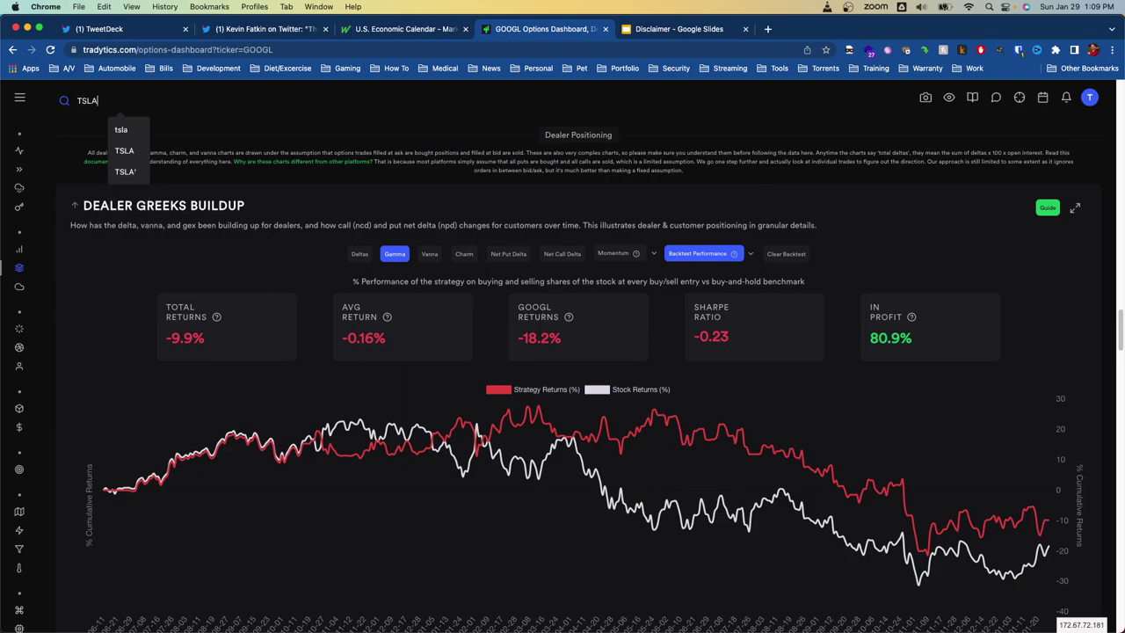
{"action": "key", "text": "Return"}
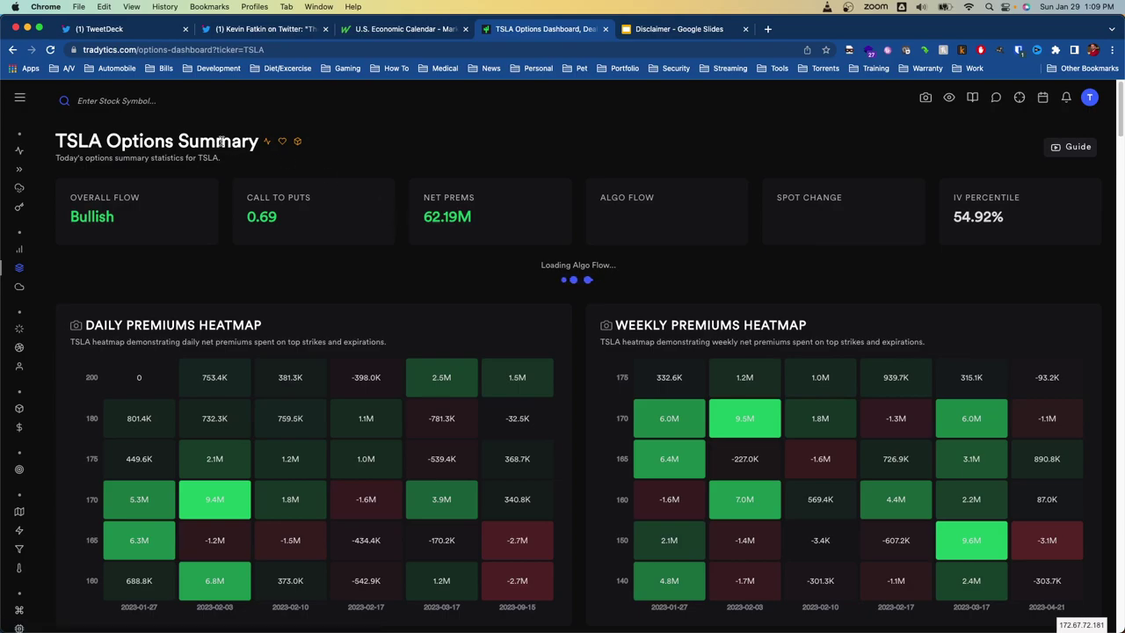
{"action": "scroll", "coordinate": [342, 157], "scroll_direction": "down", "scroll_amount": 5}
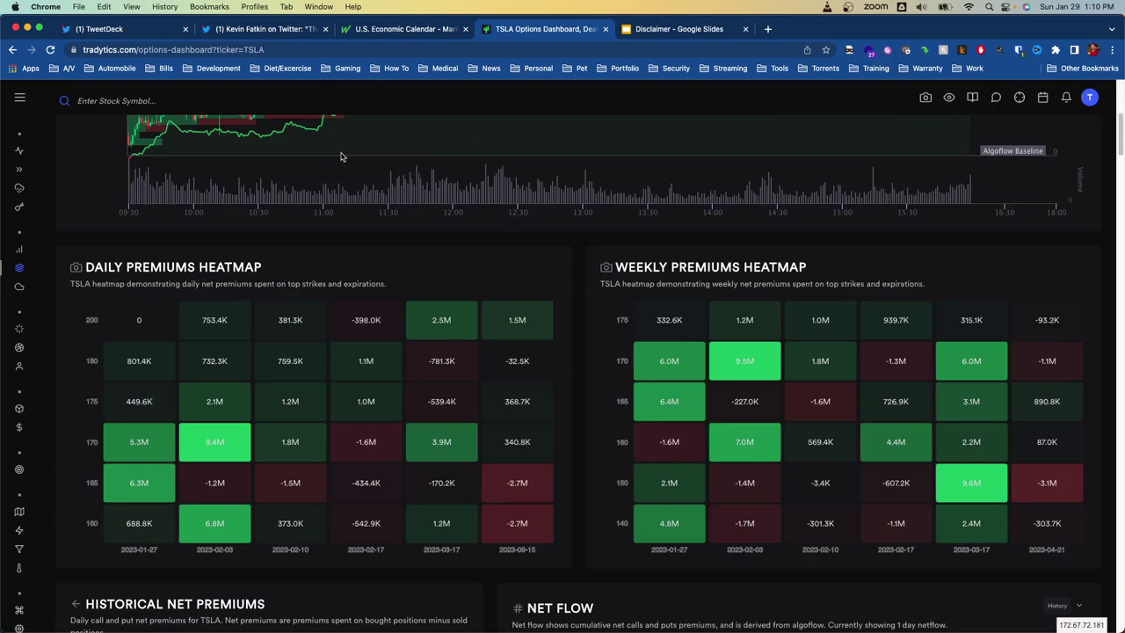
{"action": "scroll", "coordinate": [342, 156], "scroll_direction": "down", "scroll_amount": 20}
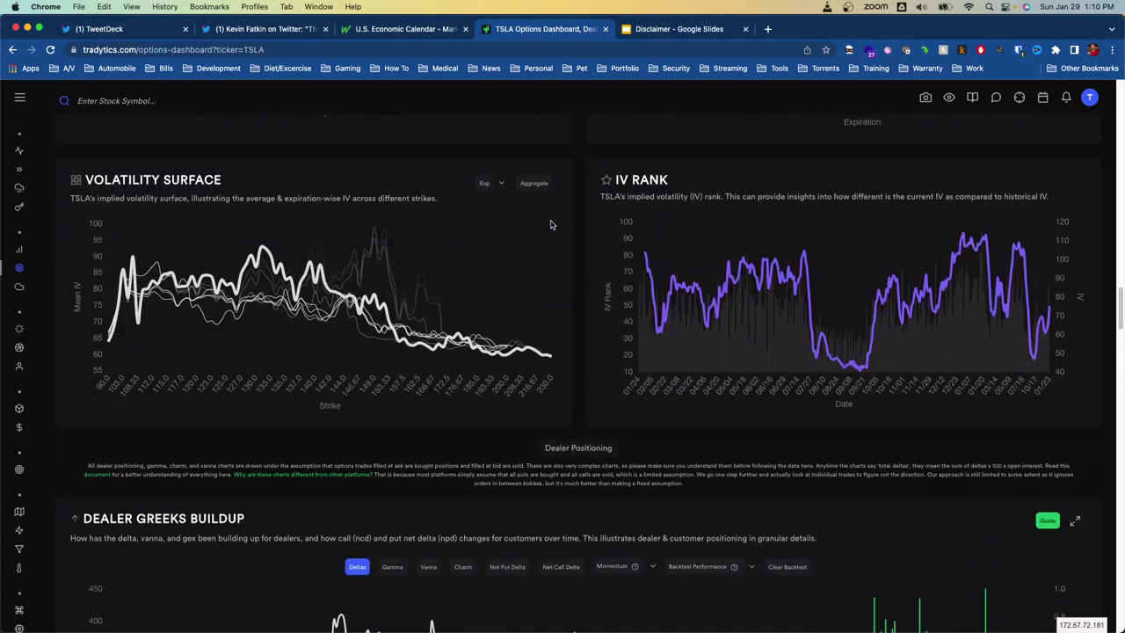
{"action": "scroll", "coordinate": [551, 225], "scroll_direction": "down", "scroll_amount": 5}
{"action": "scroll", "coordinate": [551, 225], "scroll_direction": "up", "scroll_amount": 2}
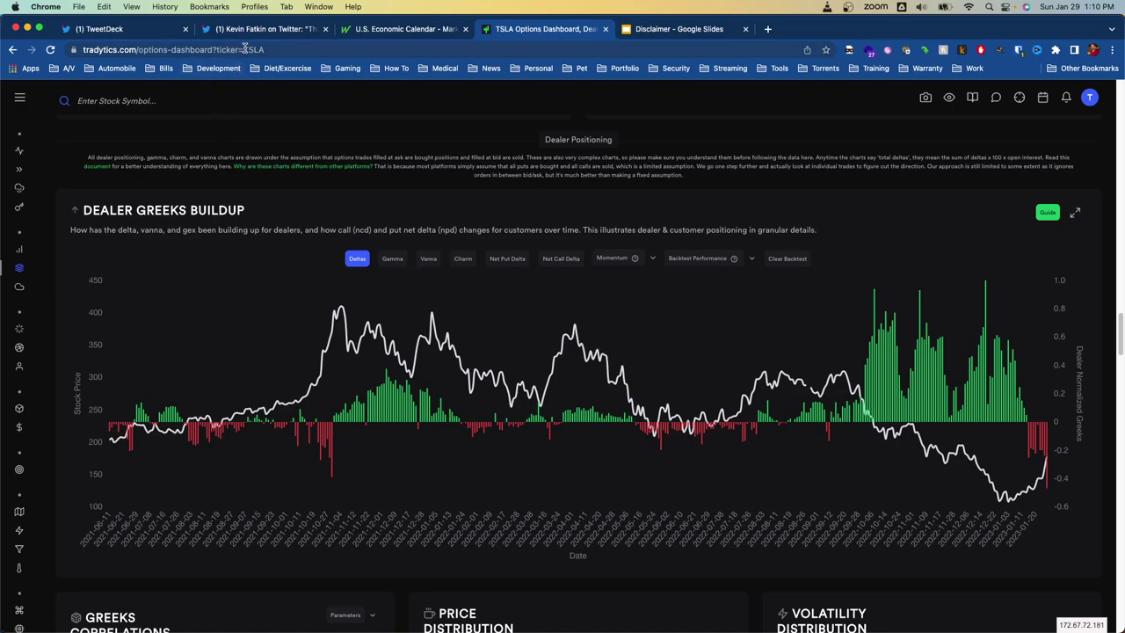
{"action": "left_click", "coordinate": [323, 49]}
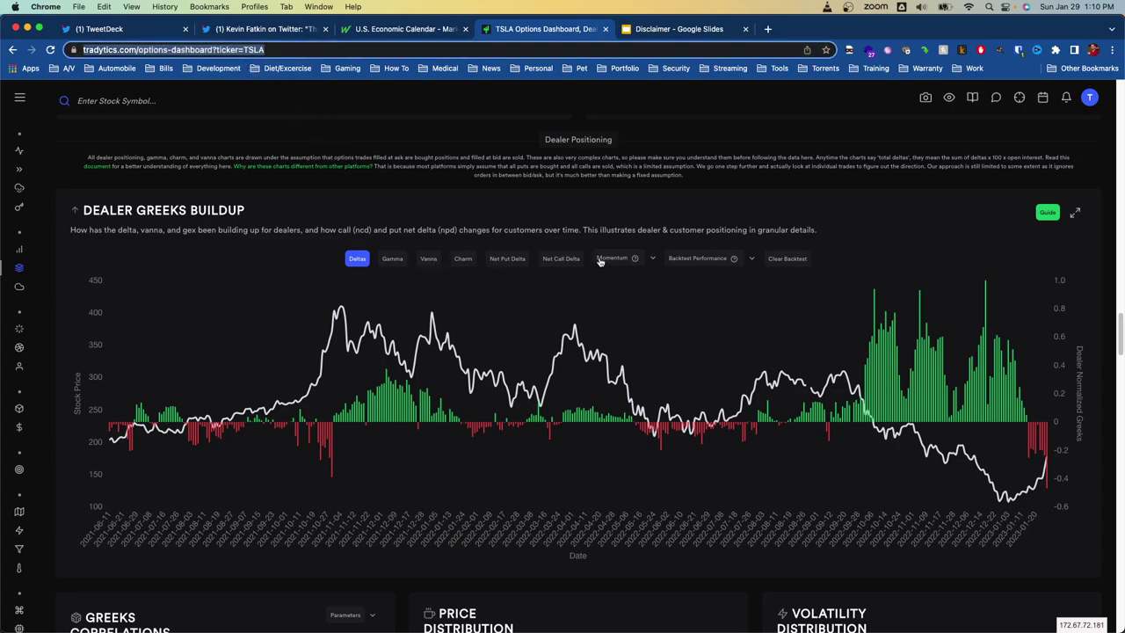
{"action": "left_click", "coordinate": [611, 218]}
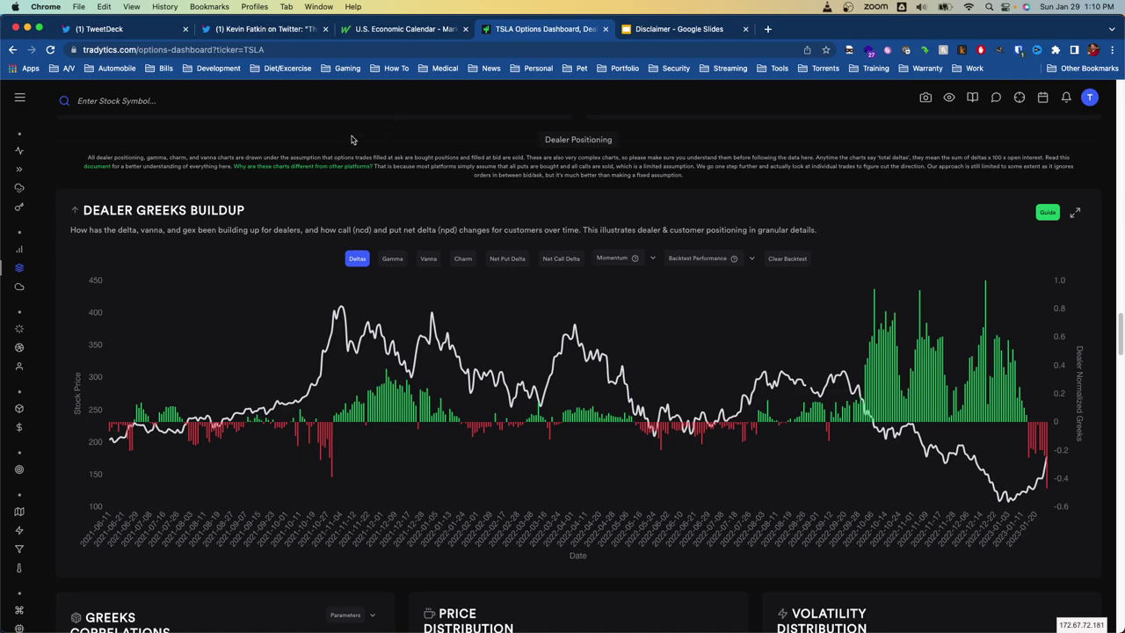